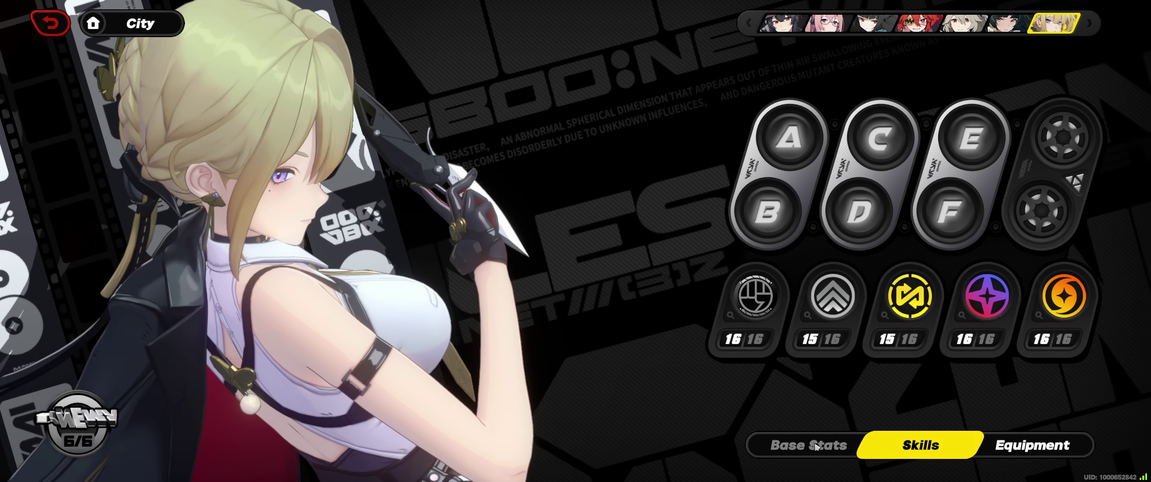
left_click(816, 446)
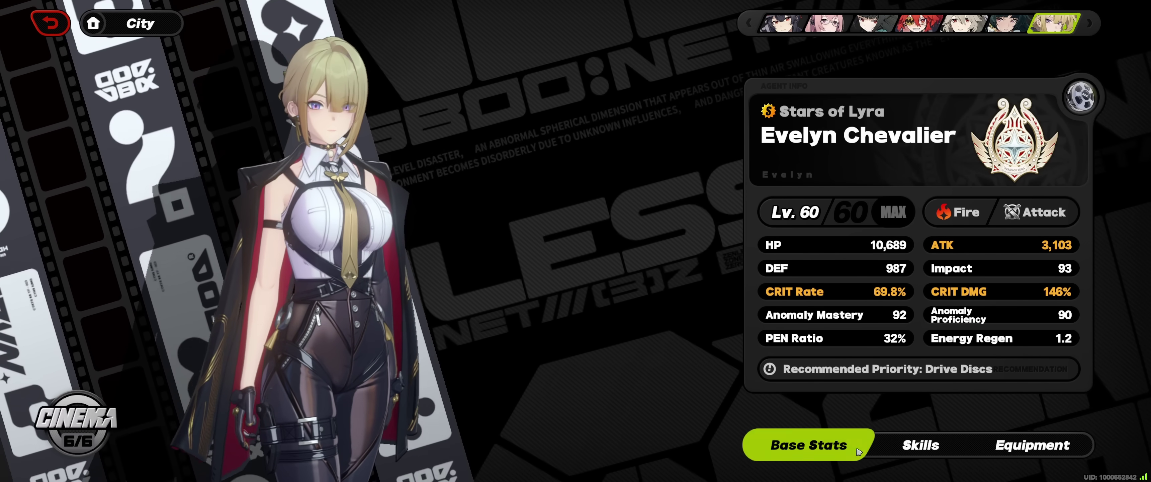
left_click(920, 445)
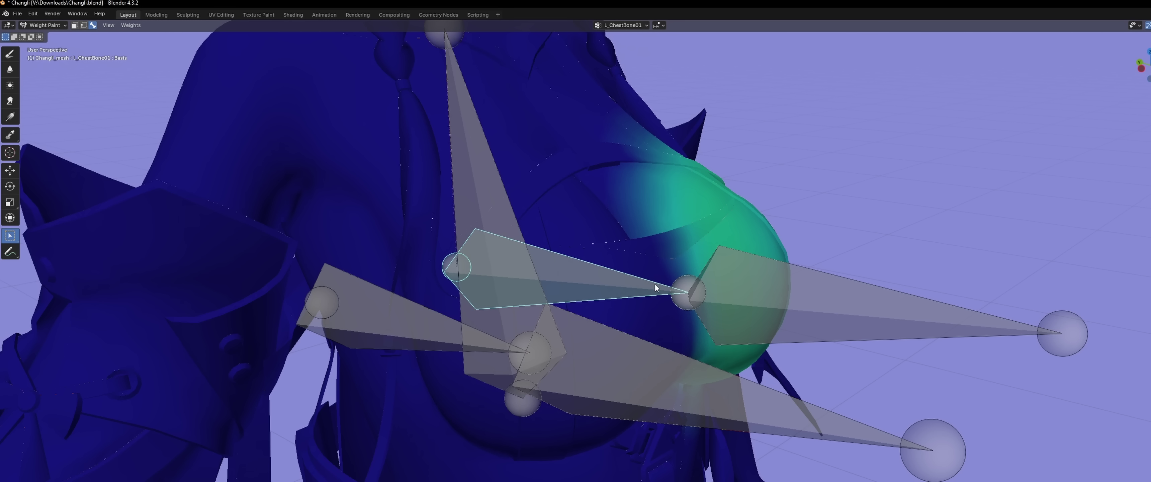
middle_click_drag(654, 284, 682, 274, "shift")
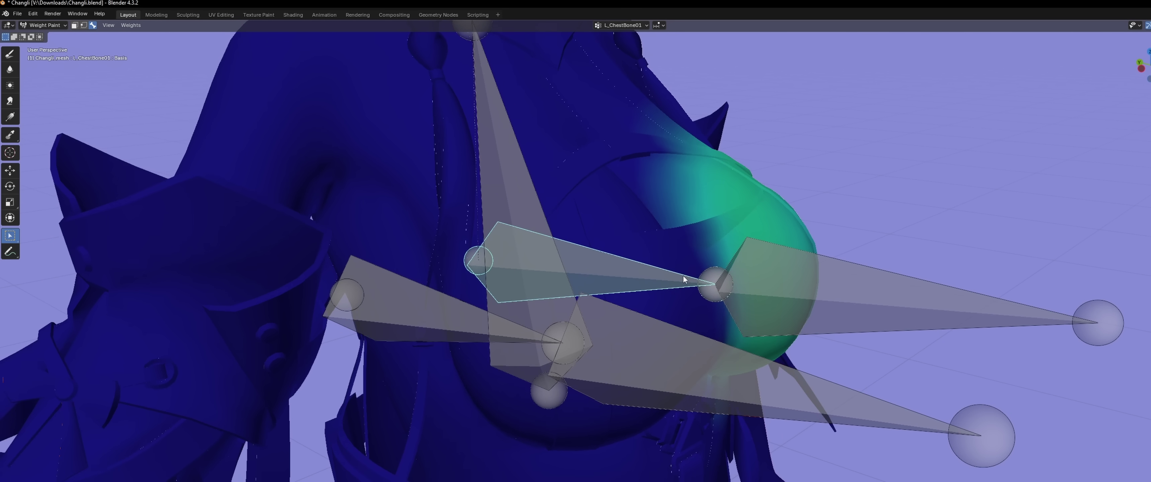
left_click(570, 324)
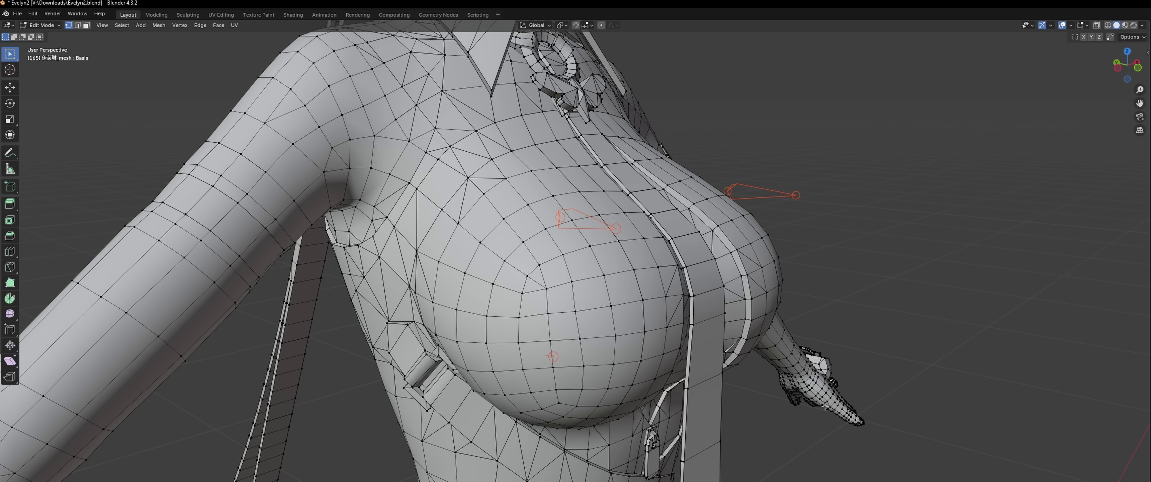
middle_click_drag(757, 357, 750, 346)
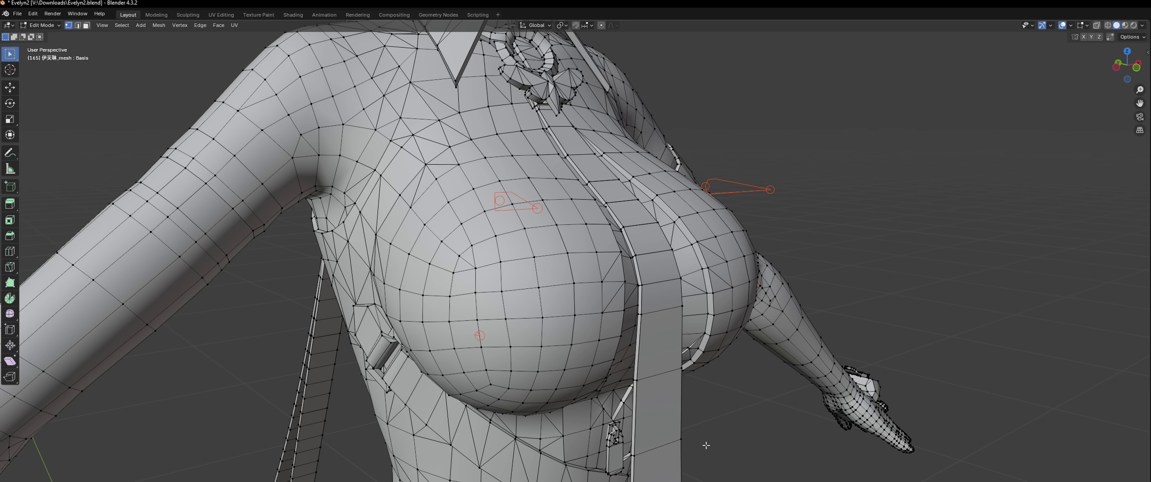
left_click(506, 319)
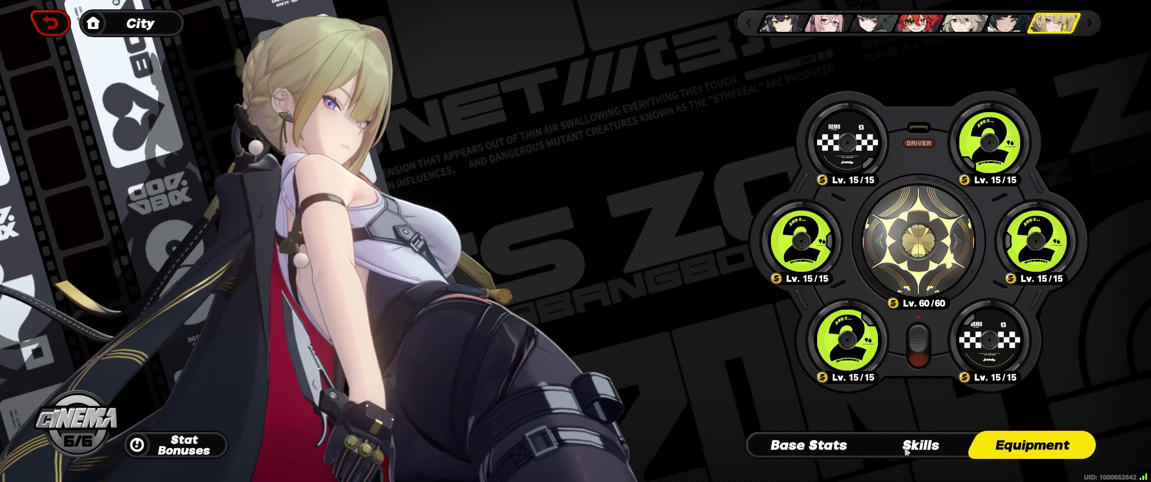
left_click(904, 450)
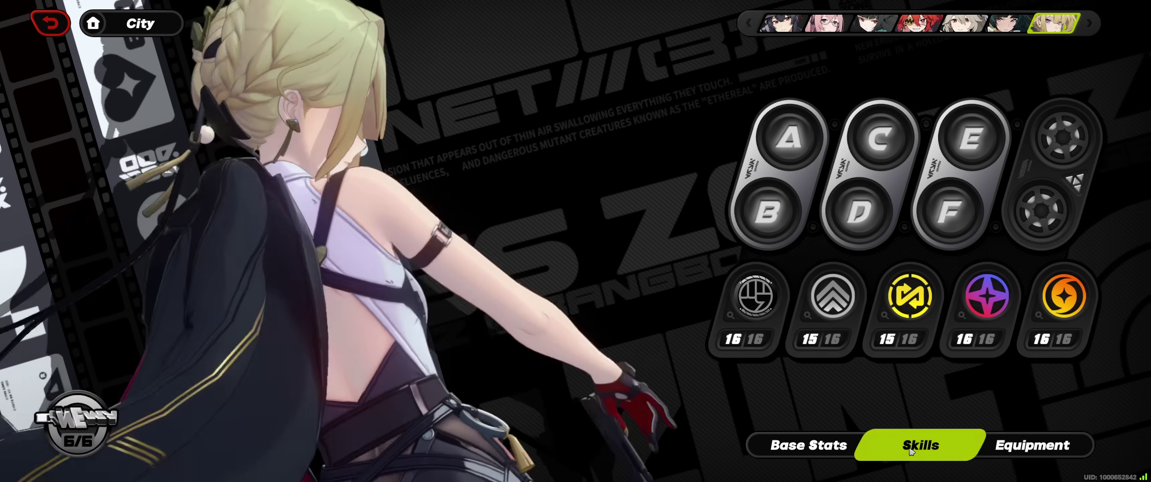
left_click(825, 449)
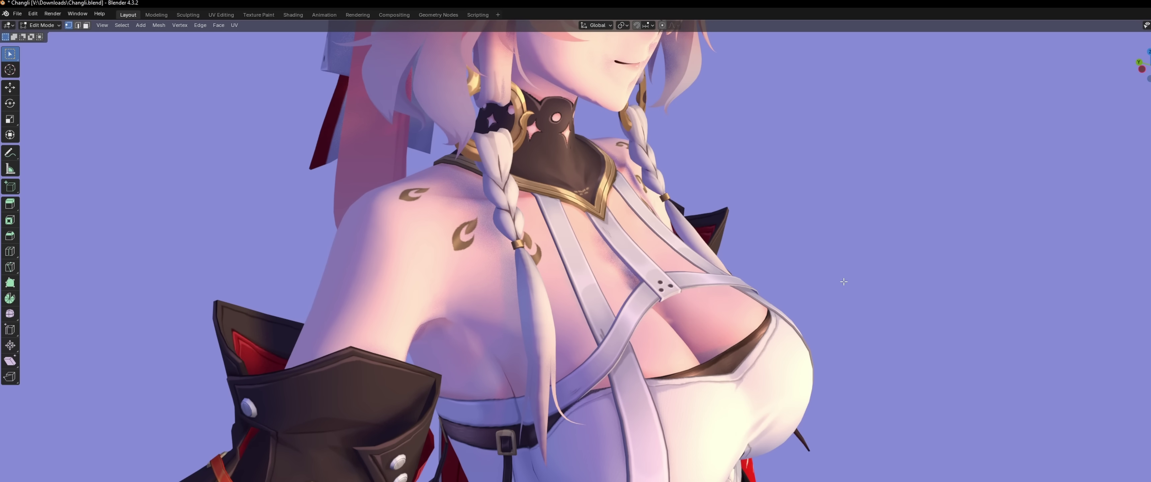
Step: Switch the Changli mesh to Weight Paint mode with its armature selected and inspect the upper-body bone's weights across the chest
key("Tab")
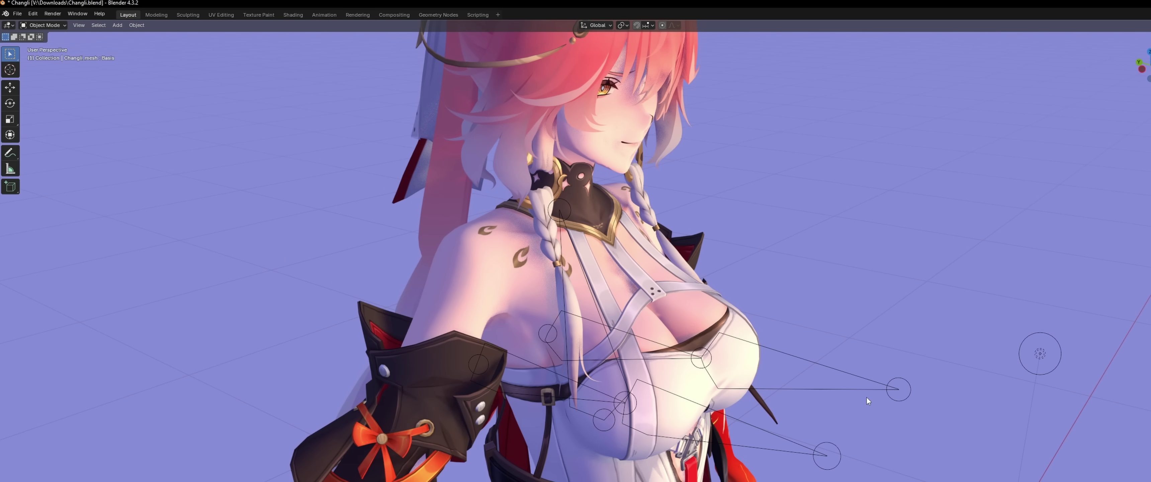
left_click(862, 391)
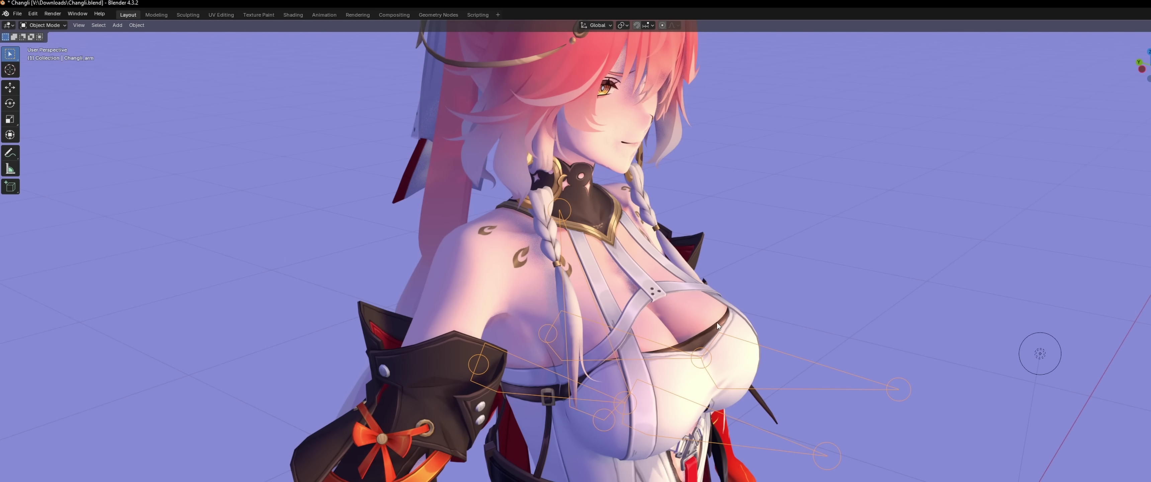
key("ctrl+Tab")
left_click(659, 277)
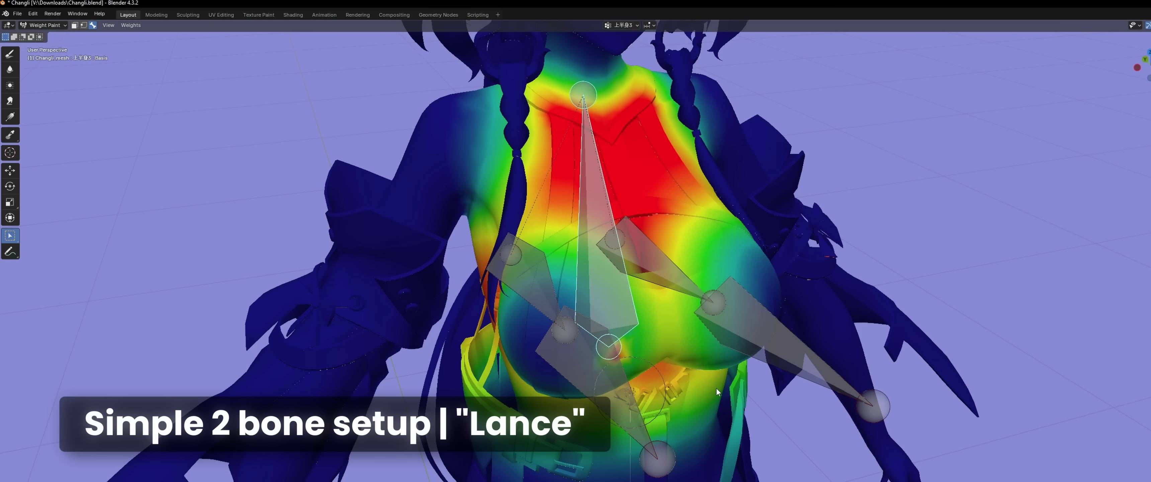
mouse_move(796, 339)
middle_mouse_down()
mouse_move(858, 302)
mouse_move(617, 250)
middle_mouse_up()
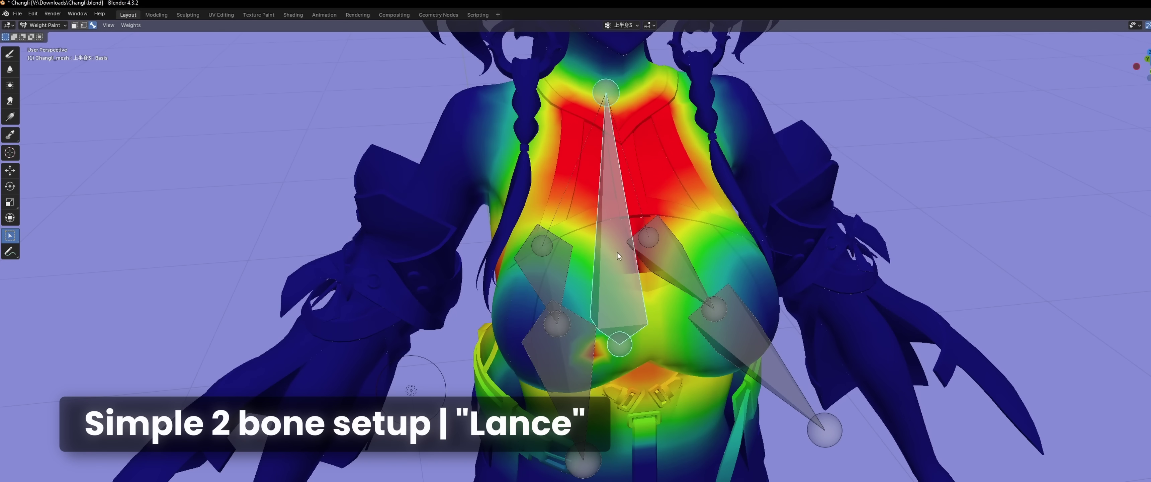
middle_click_drag(678, 272, 750, 264)
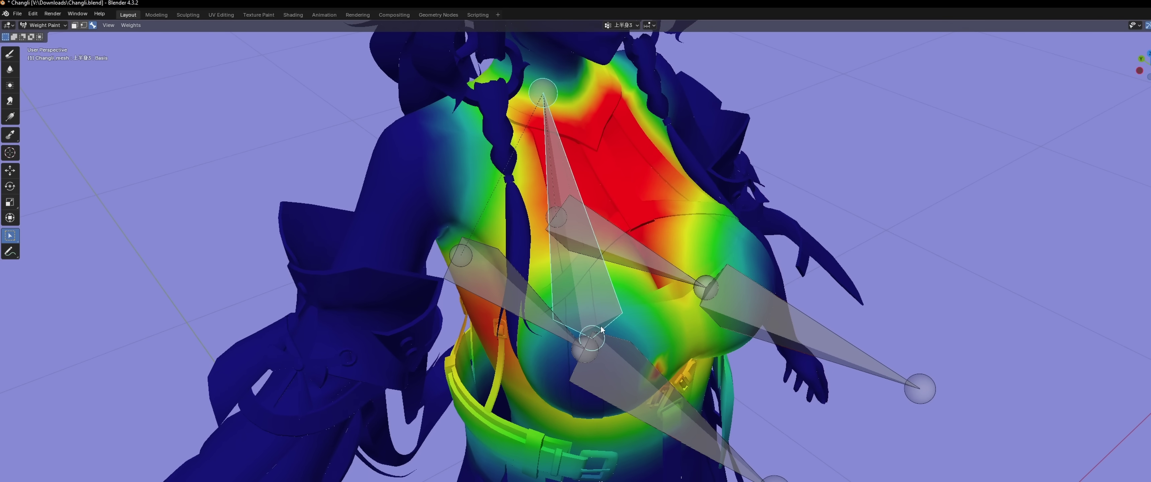
Step: Show the weights of R_ChestBone02 on the Changli mesh and inspect the bone's position from the side and front
left_click(564, 342)
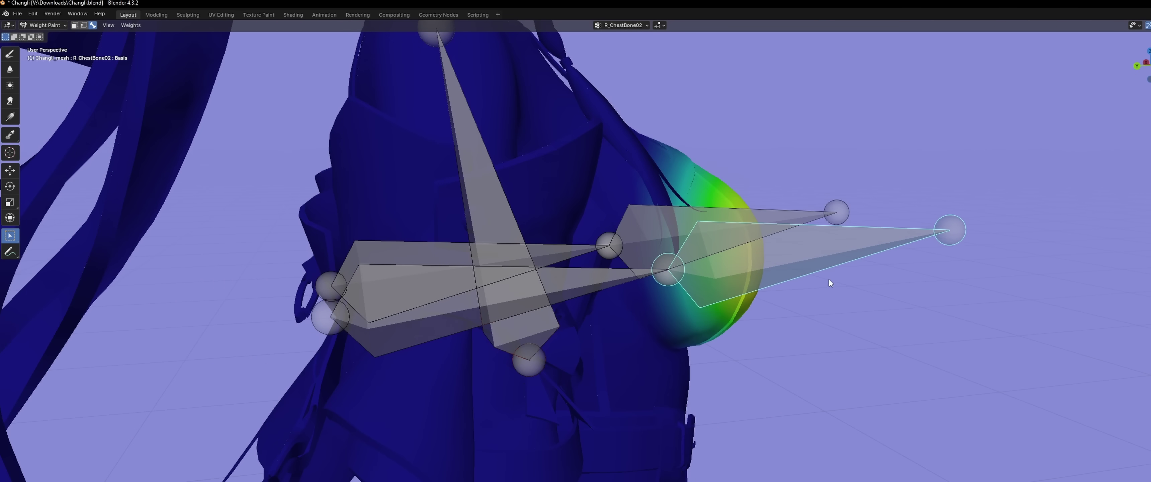
middle_click_drag(829, 280, 801, 286)
left_click(1147, 67)
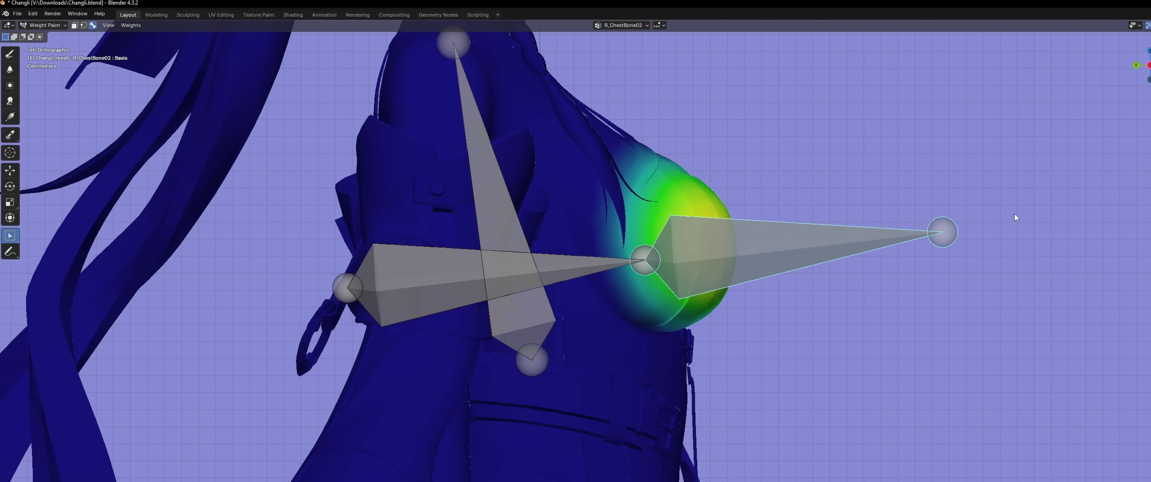
middle_click_drag(1015, 218, 705, 308)
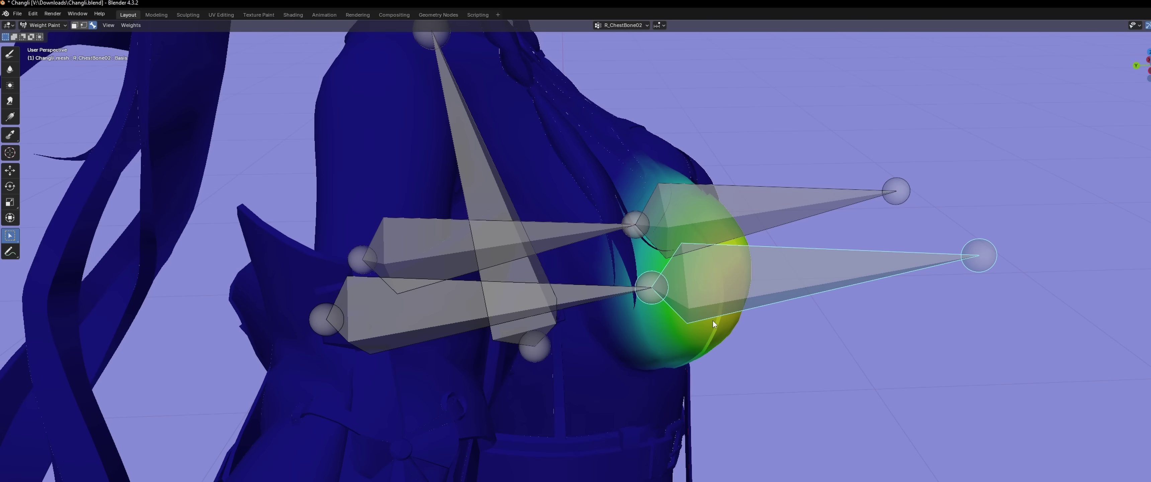
middle_click_drag(746, 342, 586, 353)
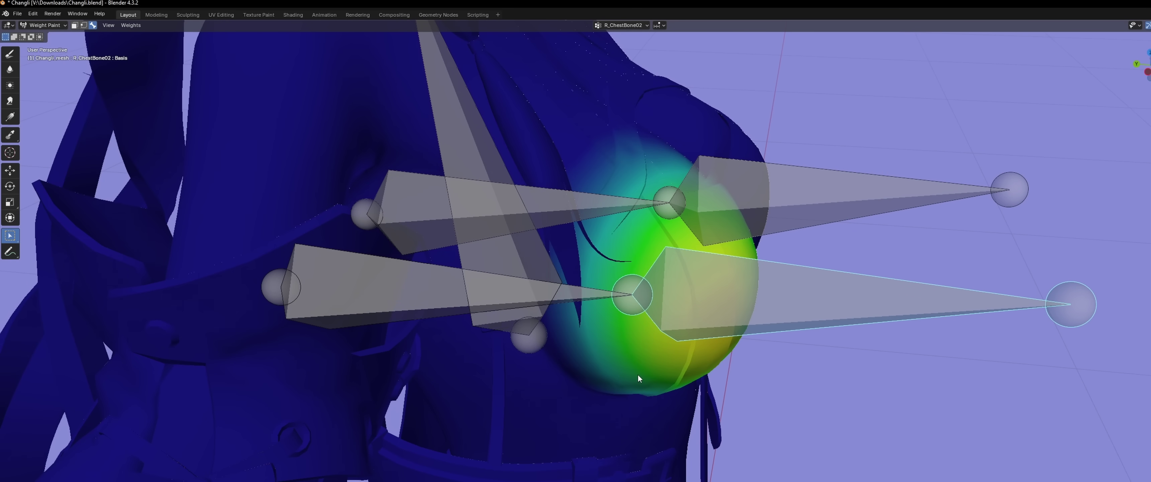
middle_click_drag(638, 376, 787, 453)
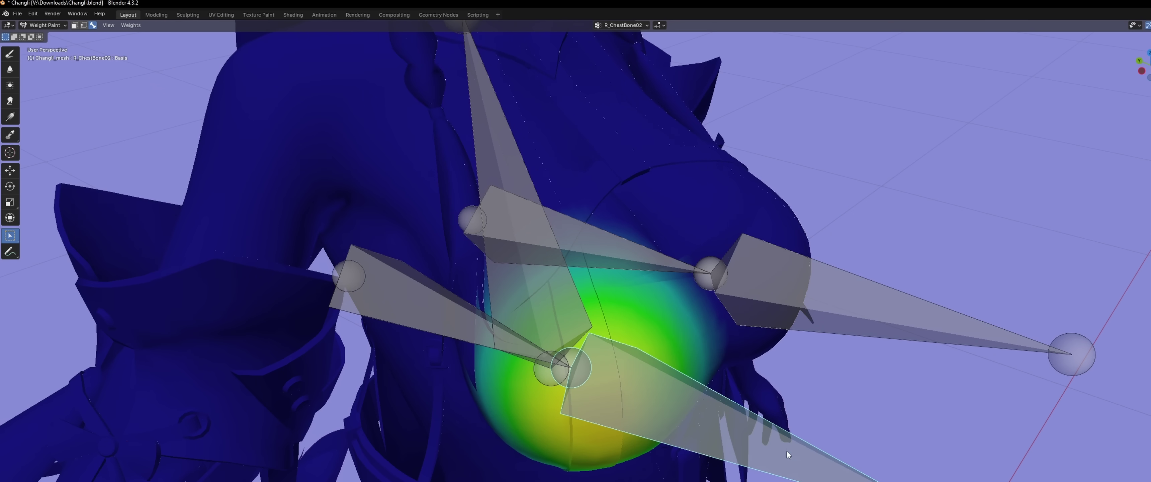
Step: Switch the viewport to wireframe shading and examine which area of the chest R_ChestBone01 influences
key("shift+z")
middle_click_drag(879, 270, 864, 237)
left_click(546, 282)
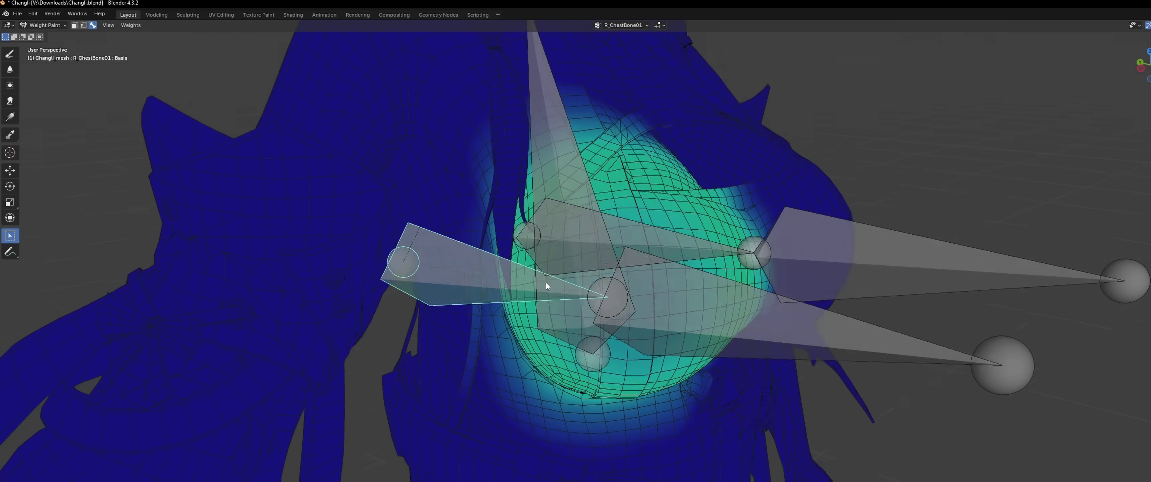
middle_click_drag(547, 282, 641, 401)
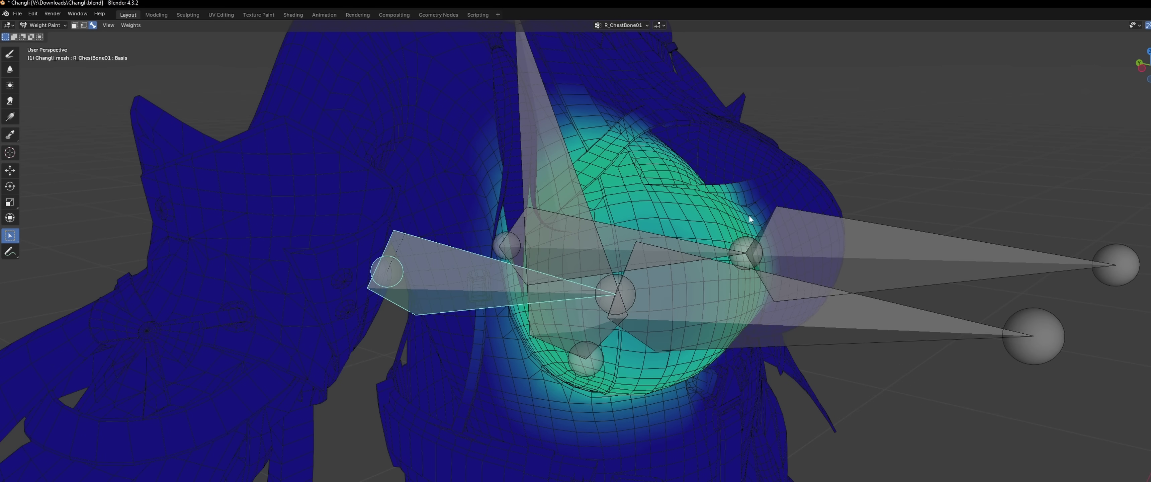
middle_click_drag(771, 250, 613, 421)
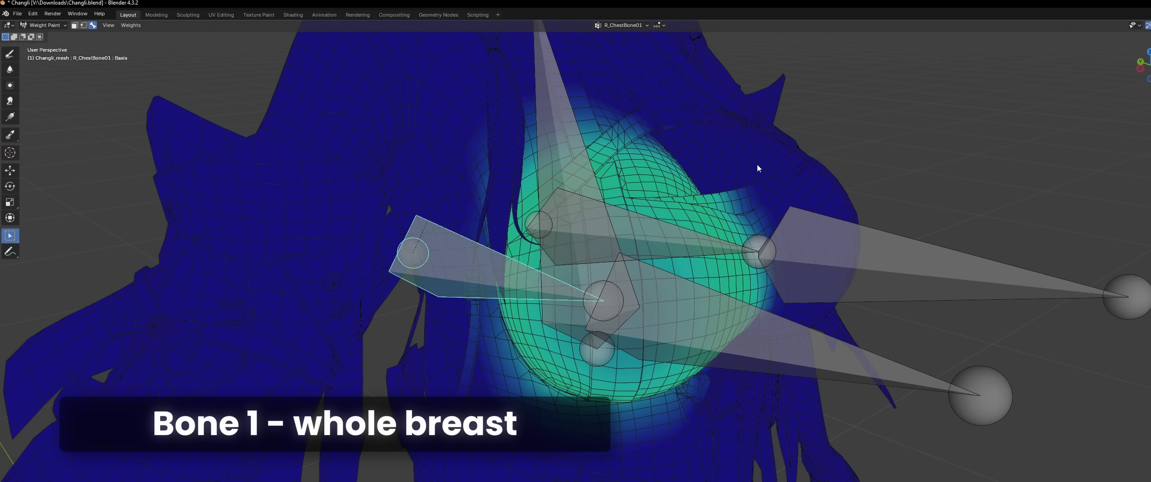
middle_click_drag(729, 371, 869, 358)
Step: Display the weights of R_ChestBone02 and examine how they concentrate around the tip of the chest
left_click(855, 385, "ctrl")
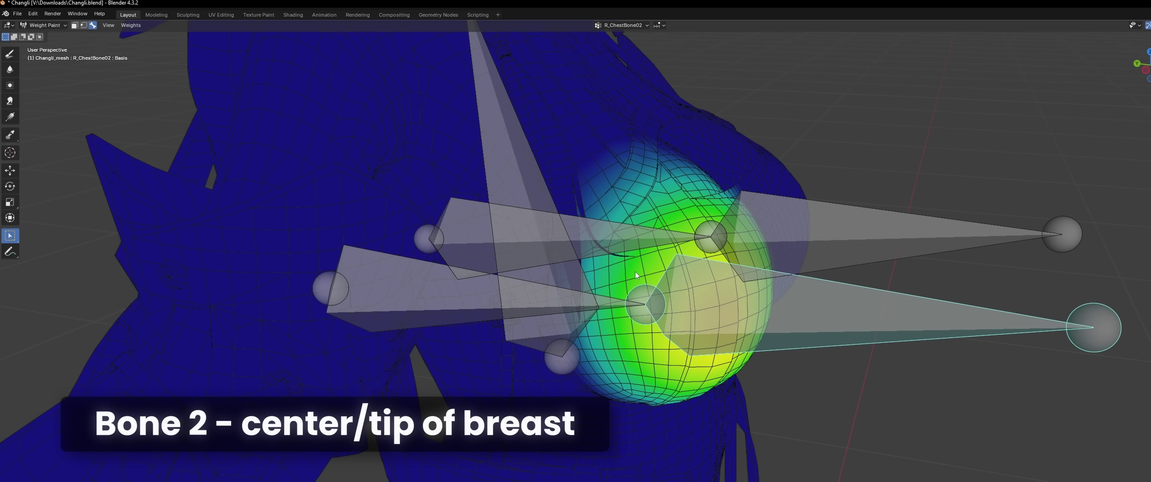
middle_click_drag(860, 315, 665, 332)
scroll(803, 345, "up", 1)
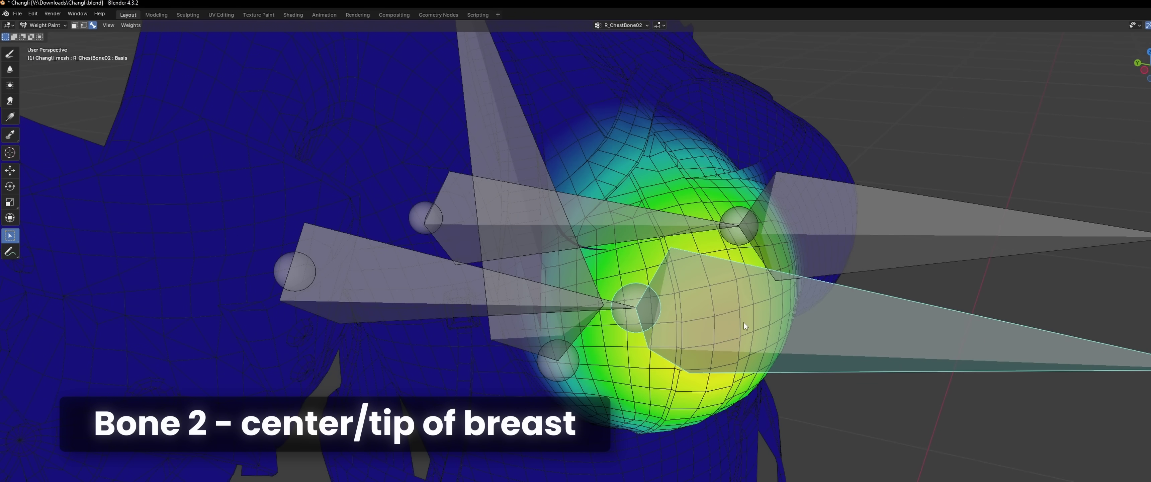
middle_click_drag(744, 325, 777, 342)
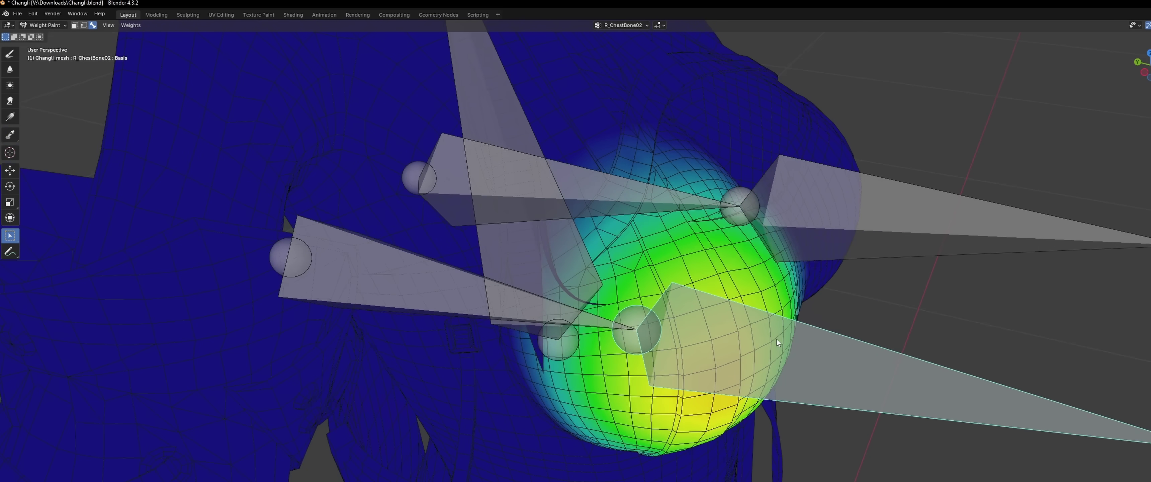
scroll(866, 343, "down", 5)
scroll(759, 195, "up", 4)
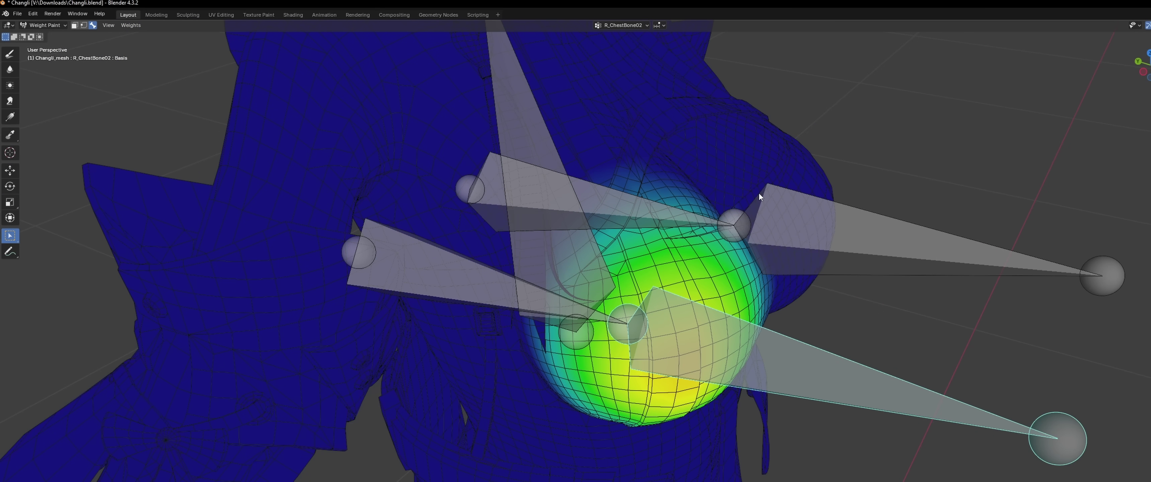
middle_click_drag(622, 157, 590, 175)
Step: Show the upper-body bone's weights on the wireframe and examine their falloff into the chest
left_click(517, 160)
middle_click_drag(516, 158, 609, 219)
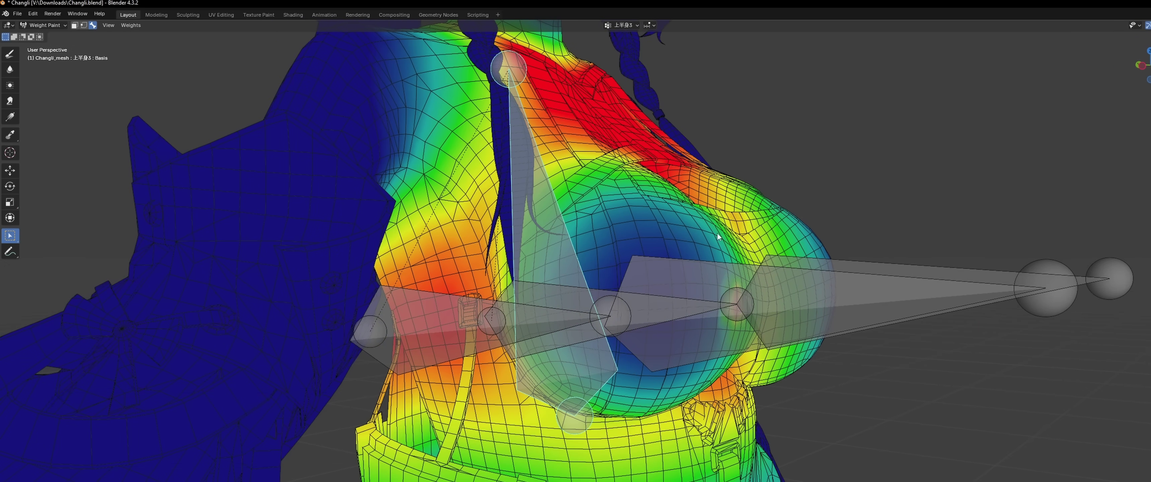
middle_click_drag(712, 238, 573, 344)
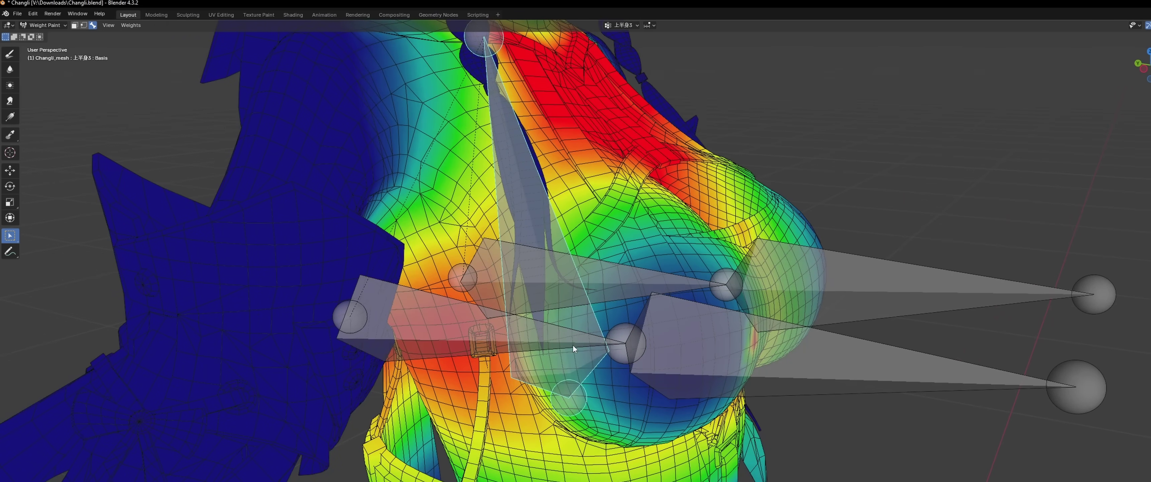
Step: Alternate between the right chest bones and the upper-body bone to compare how their weights complement each other
left_click(534, 339)
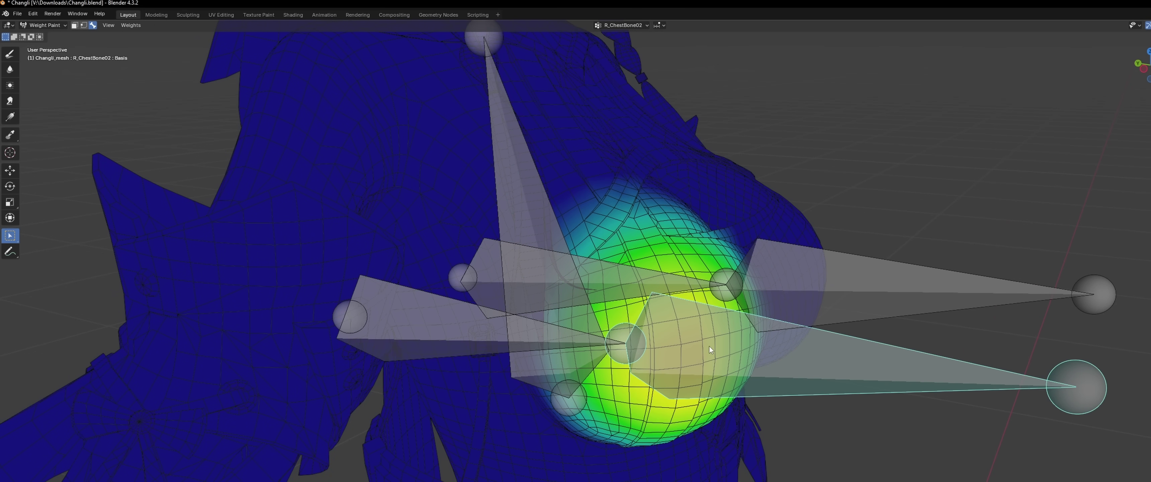
left_click(551, 340)
left_click(532, 229)
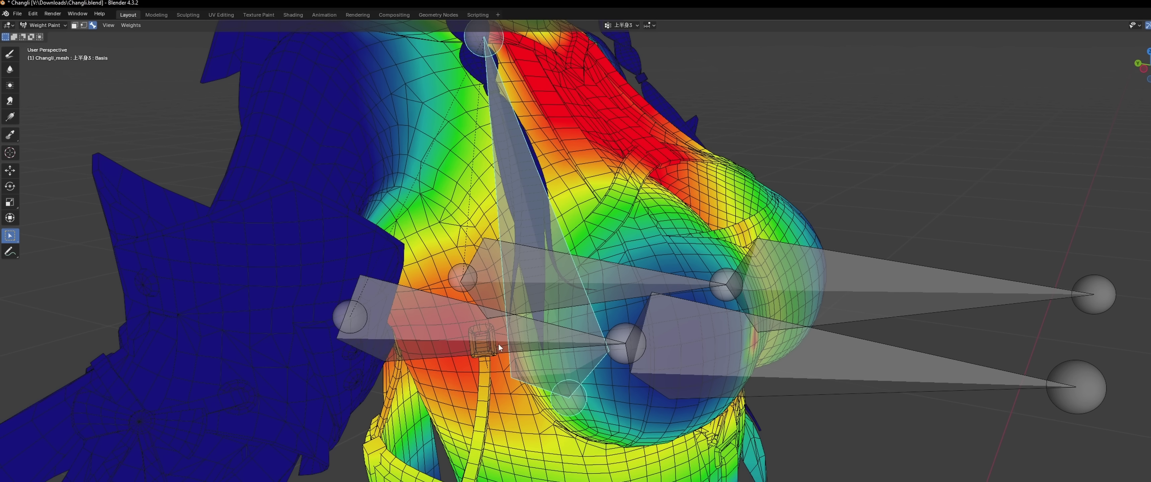
left_click(509, 340)
left_click(729, 344)
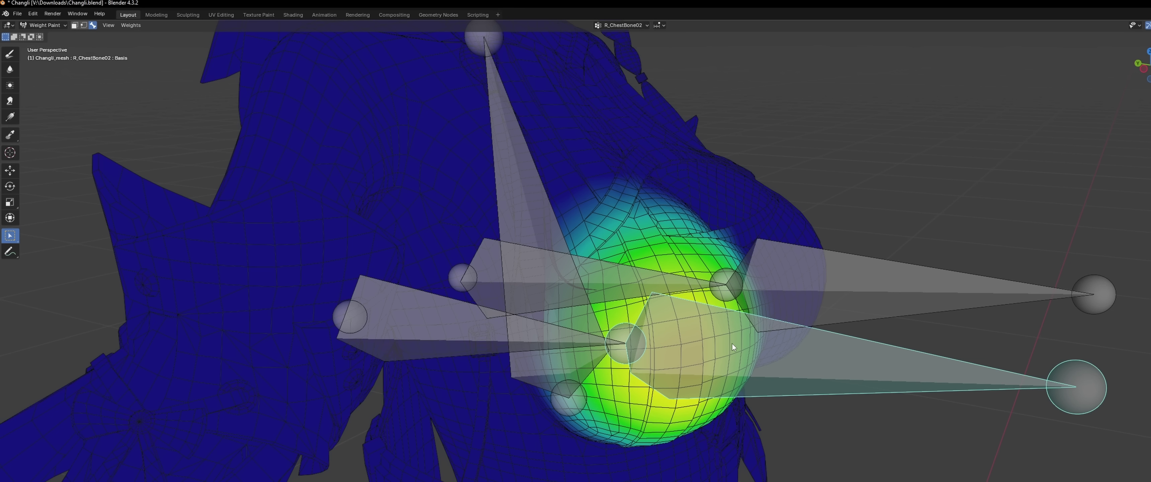
left_click(534, 289)
left_click(542, 255)
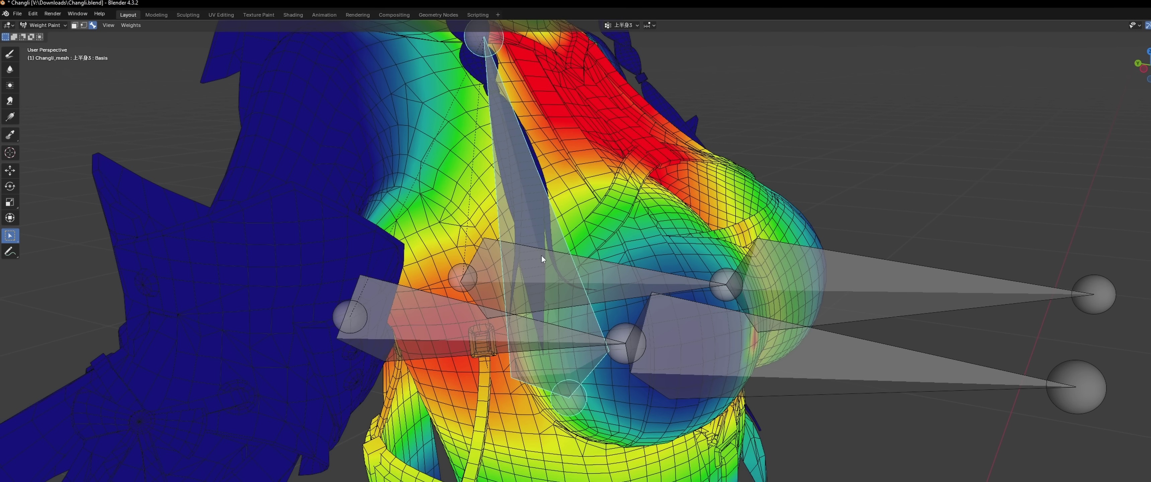
left_click(540, 341)
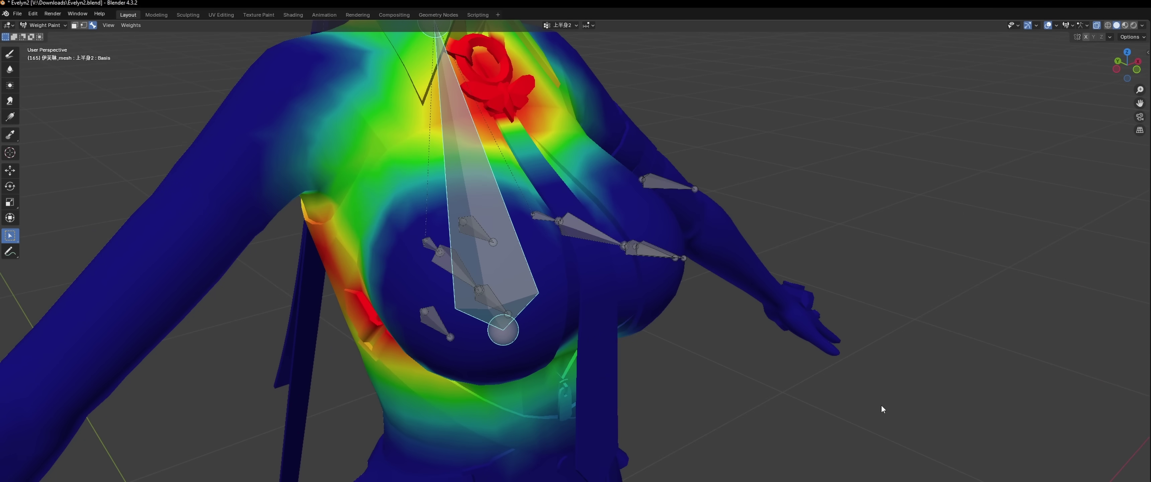
Step: In the Evelyn2 file, inspect the upper-body bone's weights around the chest and display the weights of bone 胸2.R
middle_click_drag(881, 406, 903, 407)
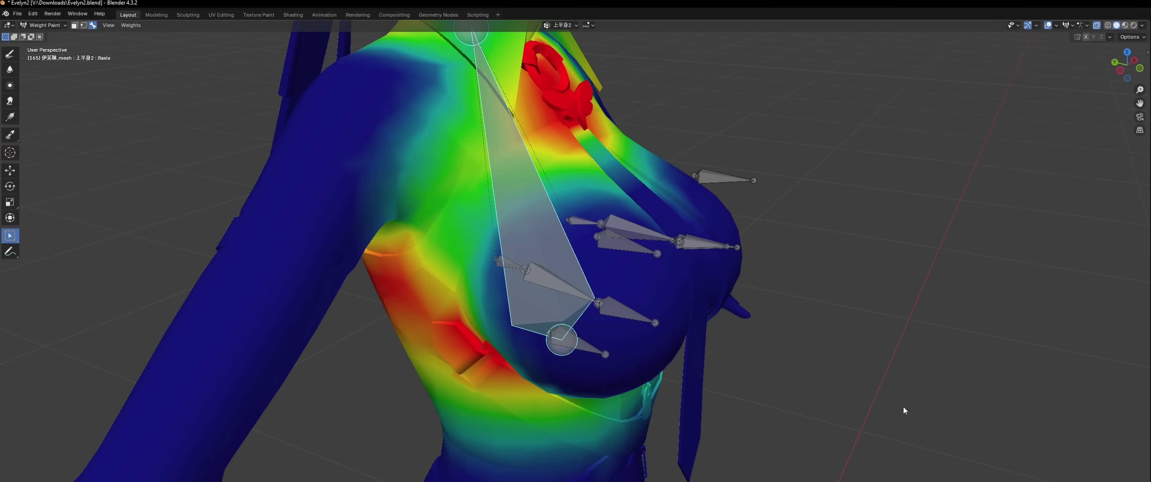
middle_click_drag(904, 408, 890, 371)
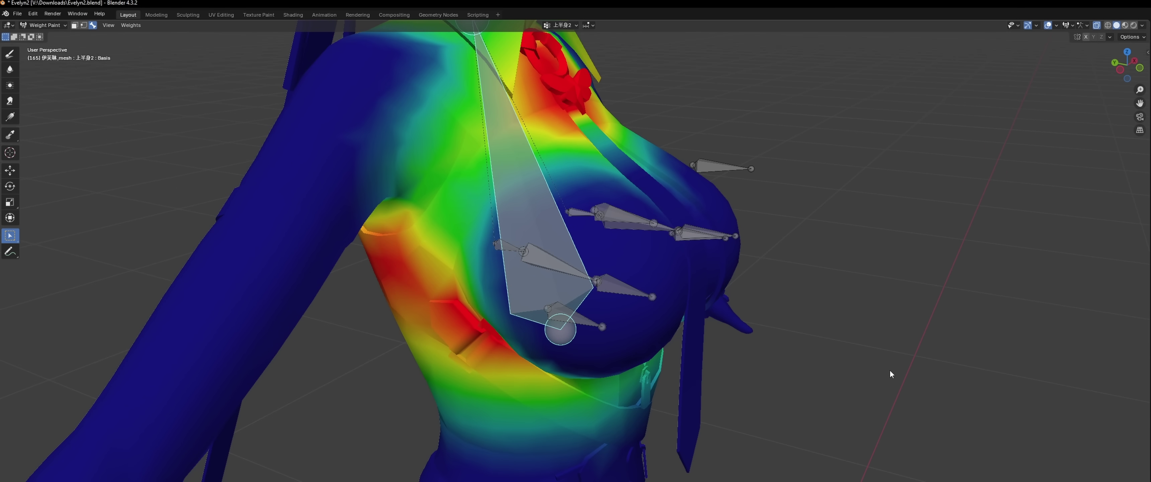
middle_click_drag(785, 320, 673, 335)
middle_click_drag(603, 286, 544, 218)
middle_click_drag(485, 117, 577, 198)
mouse_move(590, 279)
middle_mouse_down()
mouse_move(633, 286)
mouse_move(605, 283)
middle_mouse_up()
left_click(537, 244)
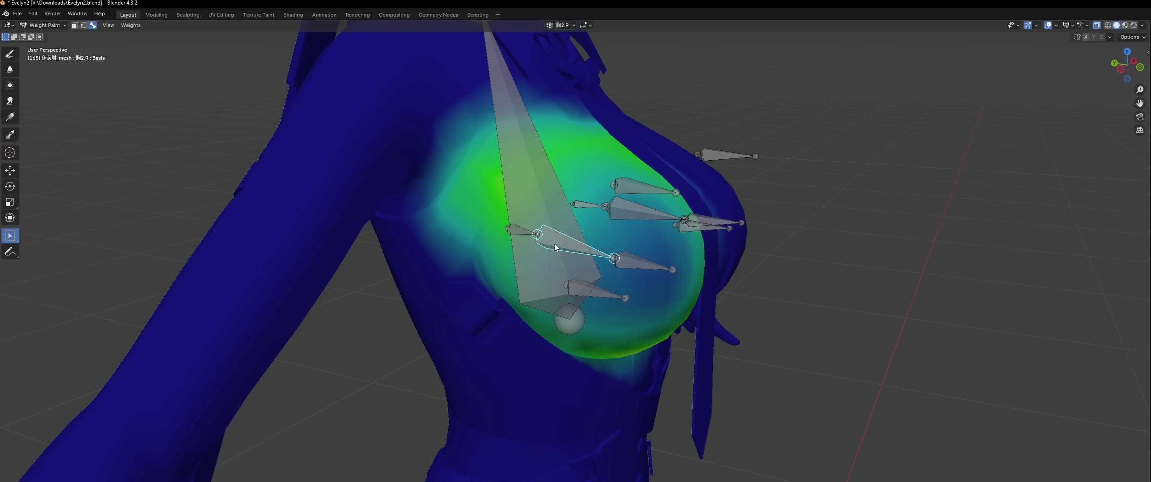
Step: Display the weights of bone 胸3.R and examine how they concentrate toward the tip of the chest
middle_click_drag(554, 245, 516, 246)
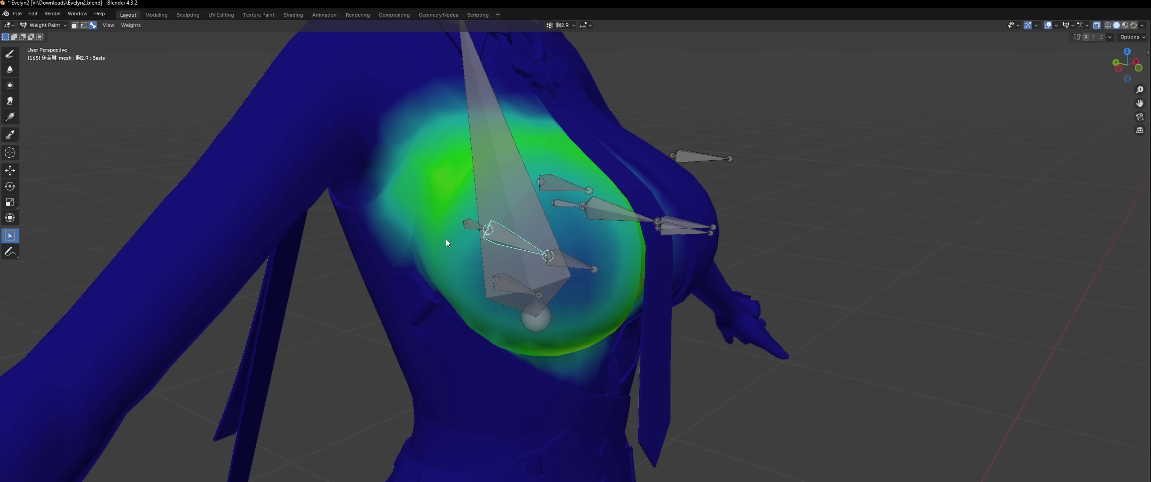
left_click(575, 269)
middle_click_drag(636, 283, 480, 222)
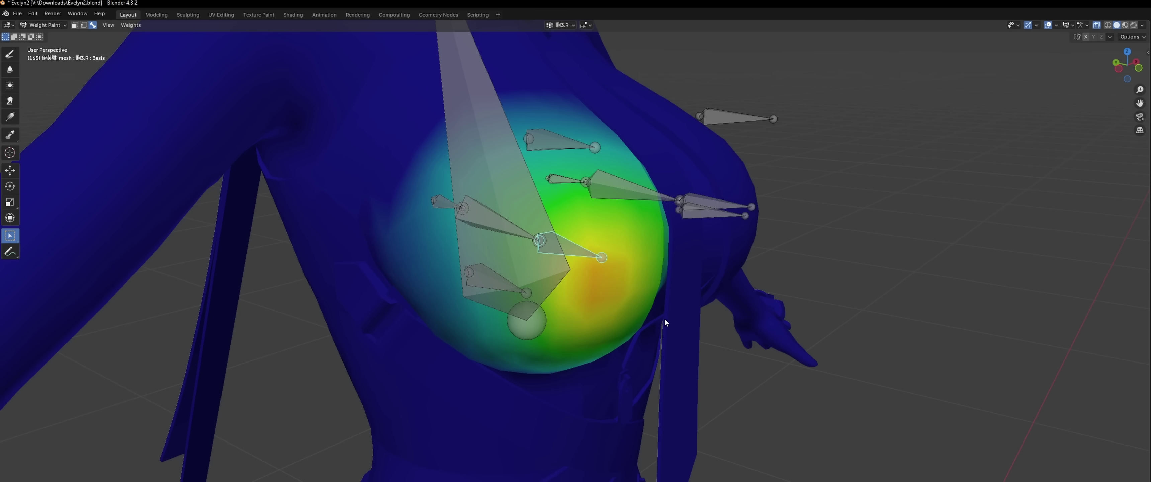
middle_click_drag(676, 277, 686, 303)
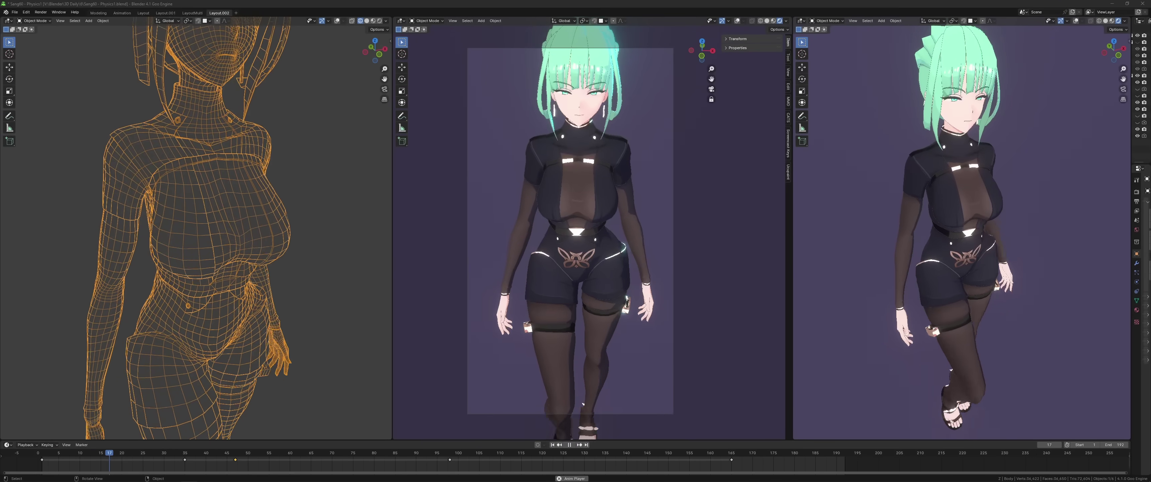
left_click(732, 145)
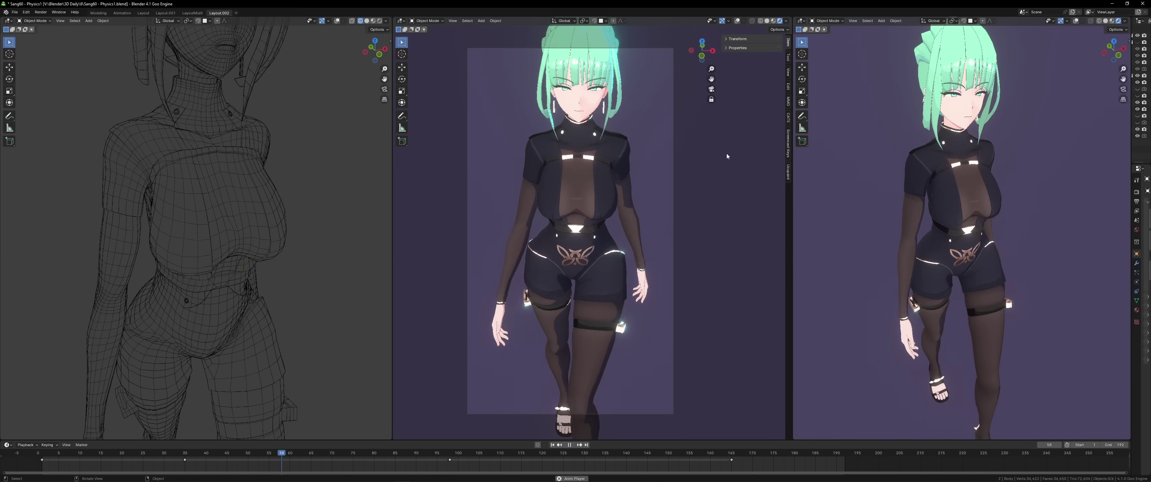
left_click(294, 170)
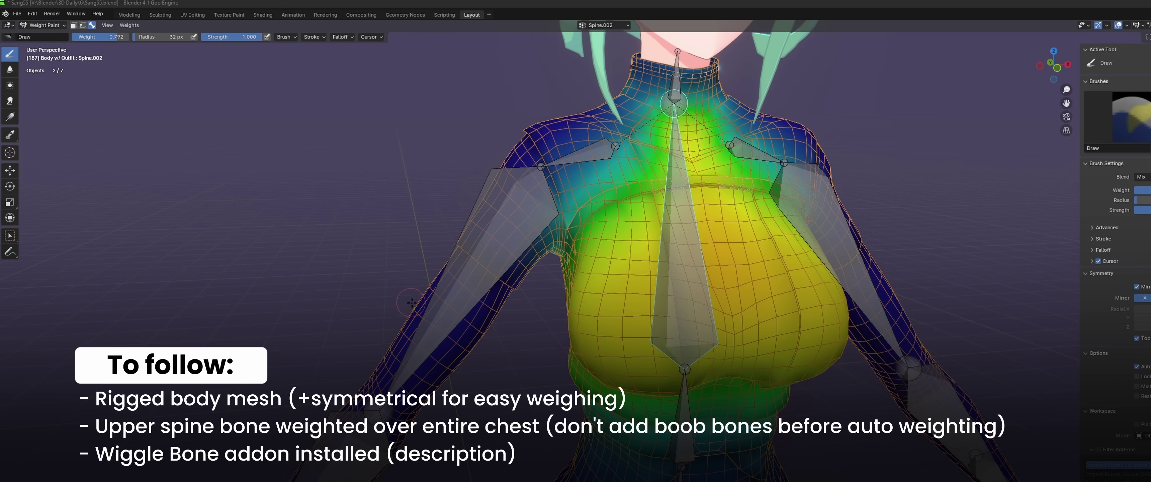
Step: Examine from several angles how the Spine.002 weights cover the entire chest of the rigged body mesh
middle_click_drag(806, 410, 516, 415)
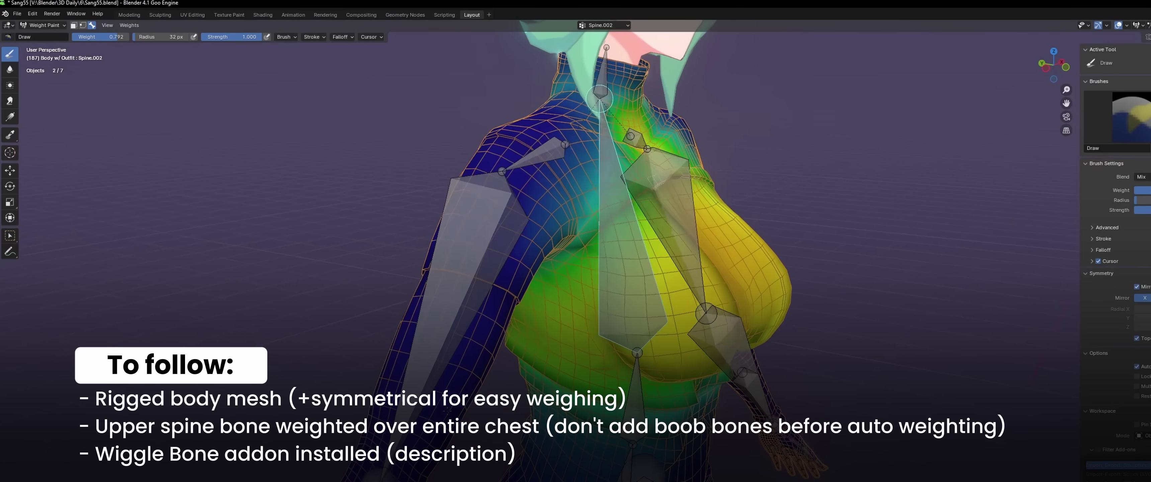
middle_click_drag(448, 410, 244, 276)
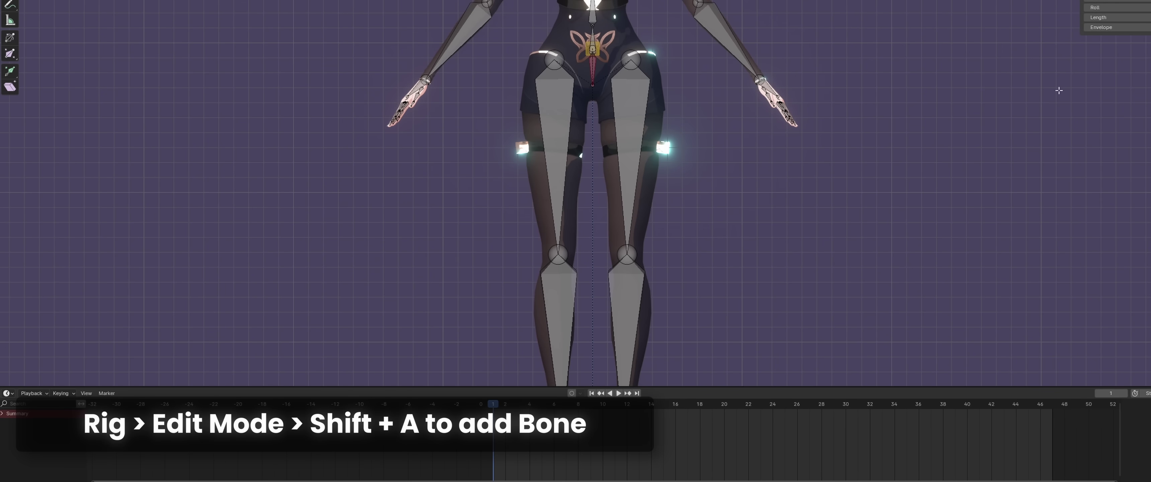
Step: Add a new bone to the rig and move it about 3.09 m up along Z to chest height
middle_click_drag(851, 61, 853, 193, "shift")
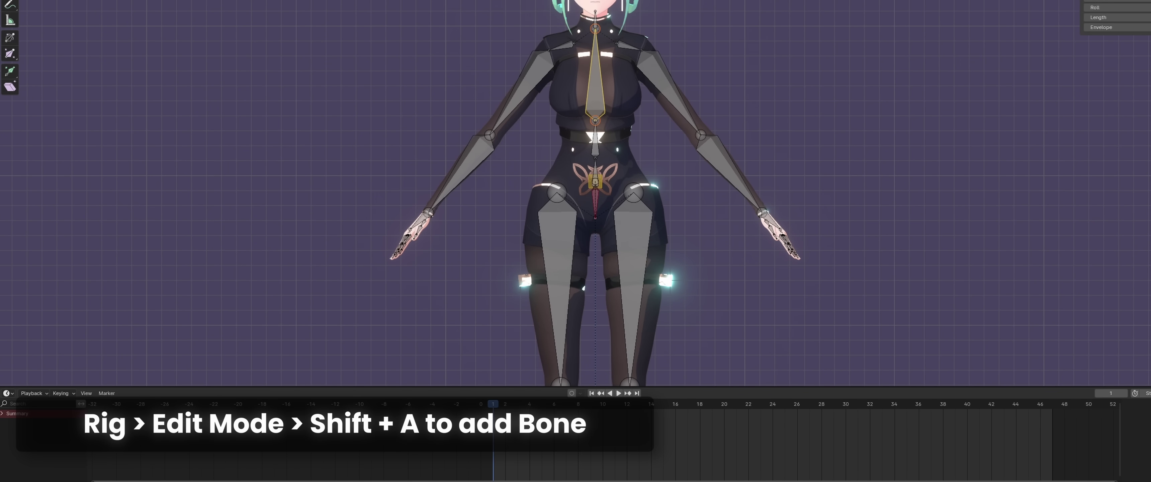
scroll(1007, 14, "down", 3)
middle_click_drag(706, 302, 709, 199, "shift")
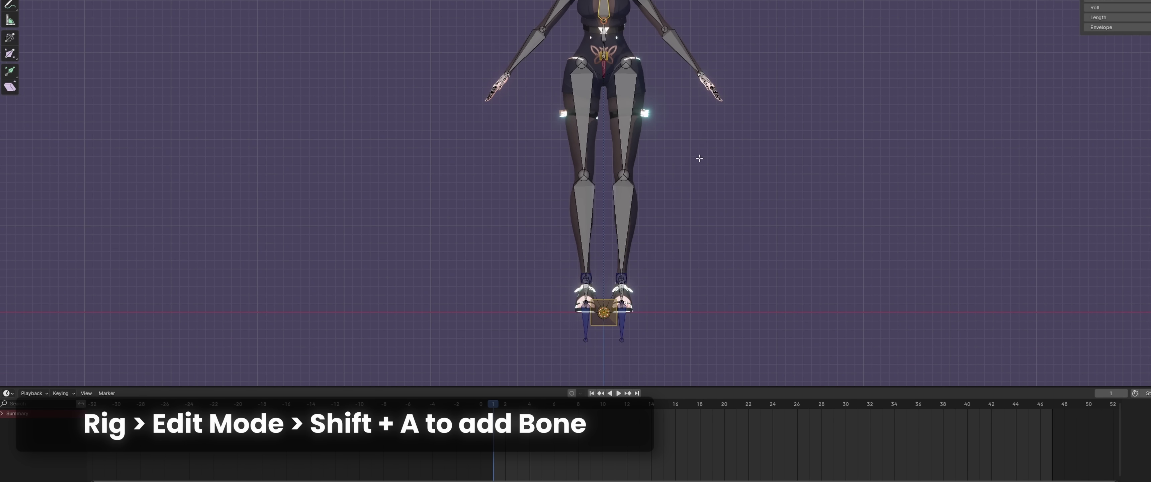
key("shift+a")
key("g")
key("z")
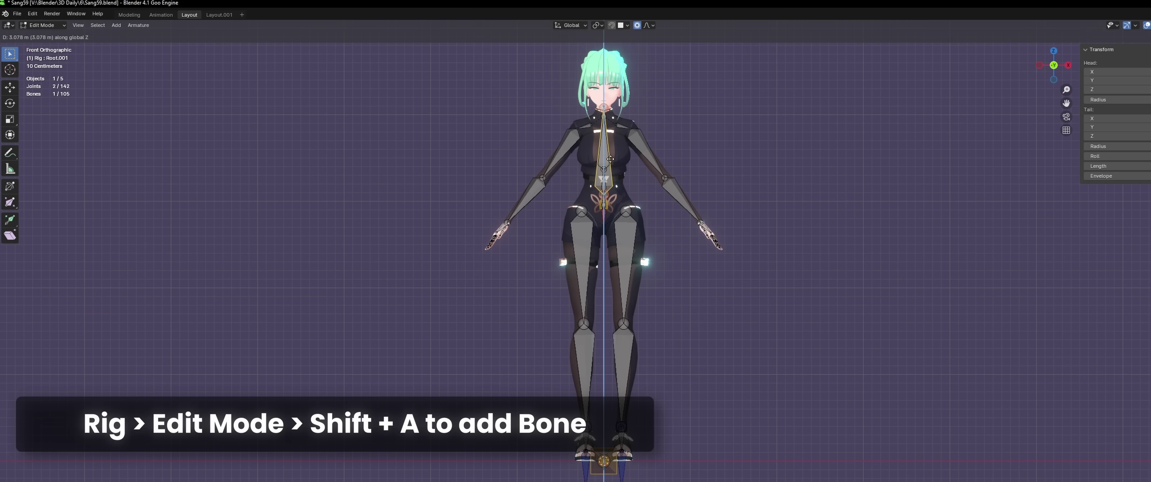
left_click(610, 158)
Step: In side view, rotate the new bone to point forward, scale it to about 0.58 and position it inside the chest
key("ctrl+KP_3")
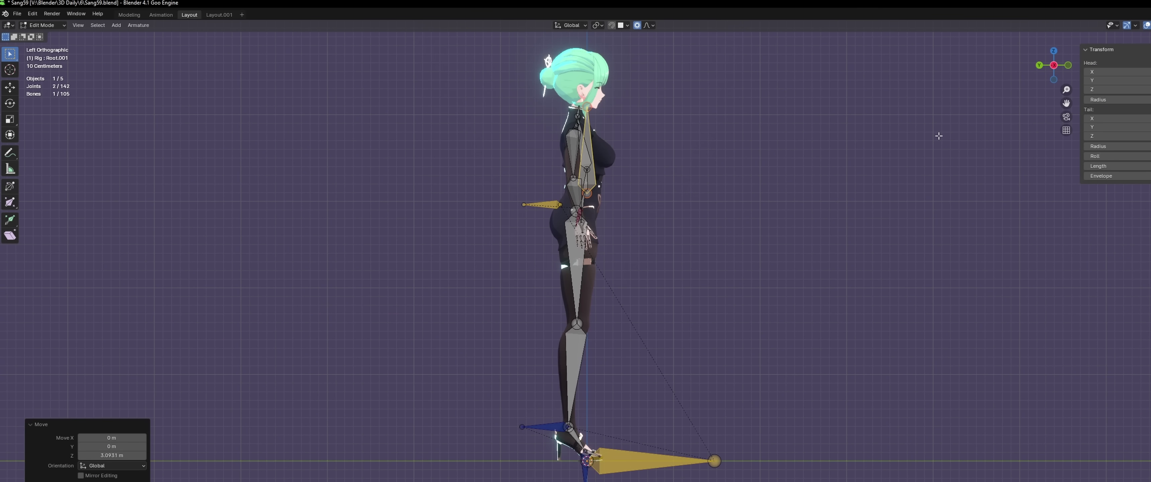
key("r")
left_click(665, 239)
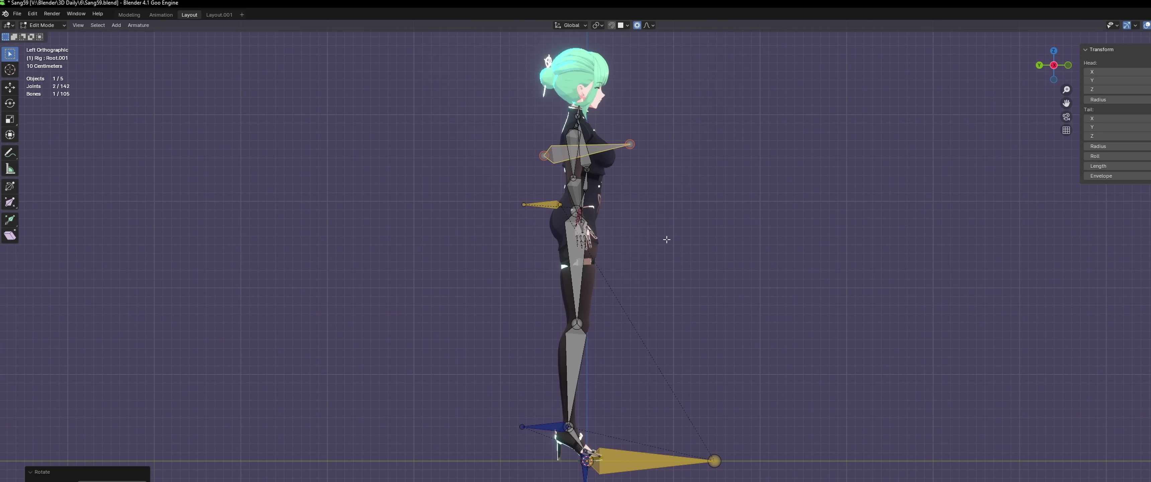
scroll(614, 94, "up", 3)
key("s")
left_click(673, 174)
key("g")
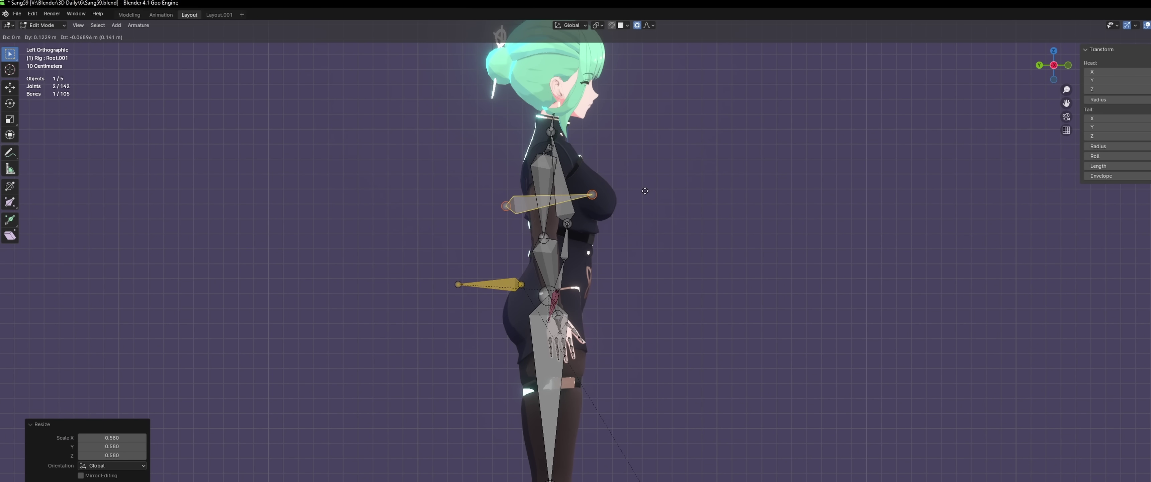
left_click(646, 193)
Step: Extrude a second bone forward from the chest bone's tip along Y in Normal orientation, and restore the Global orientation
key("e")
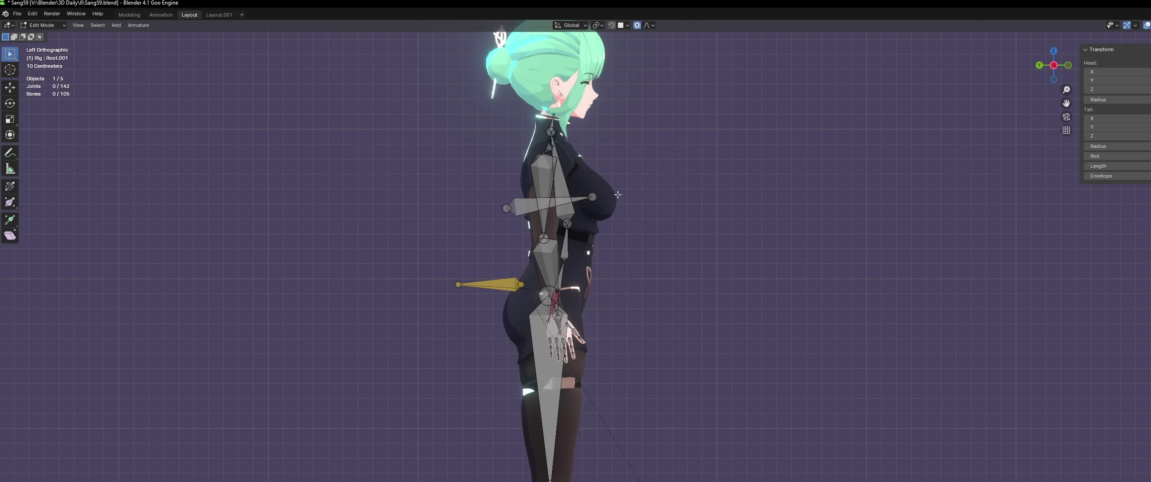
left_click(751, 171)
left_click(570, 25)
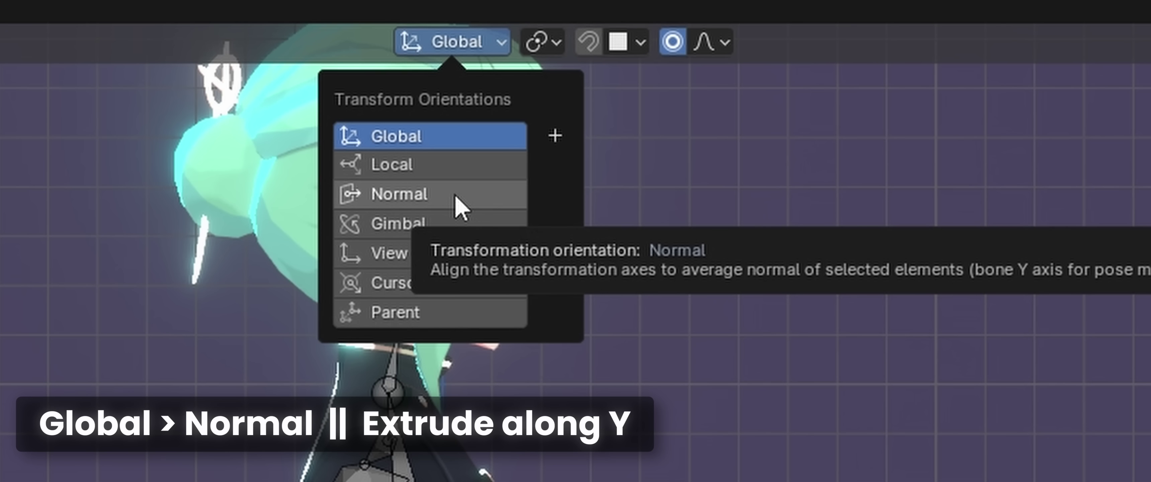
left_click(573, 74)
key("e")
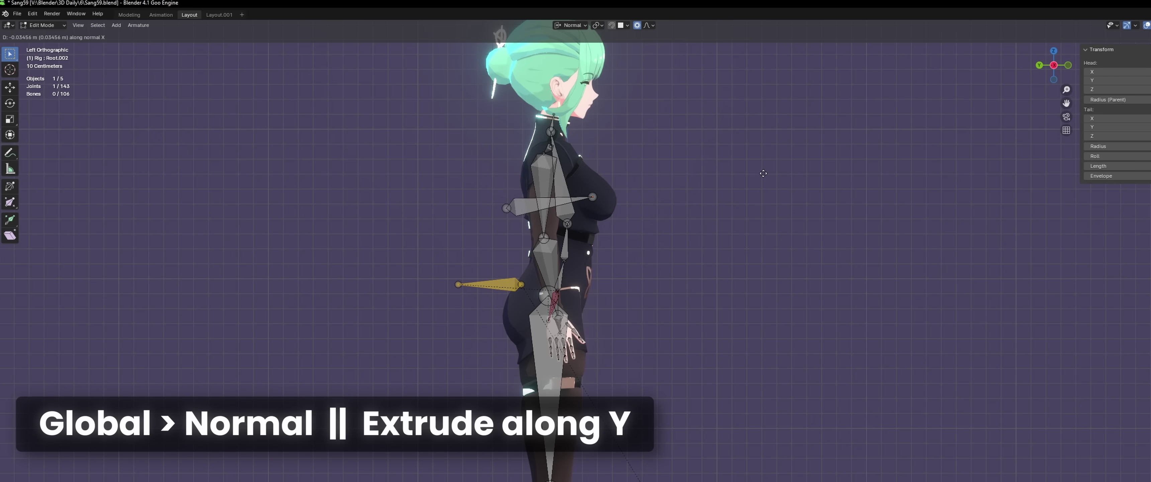
left_click(731, 193)
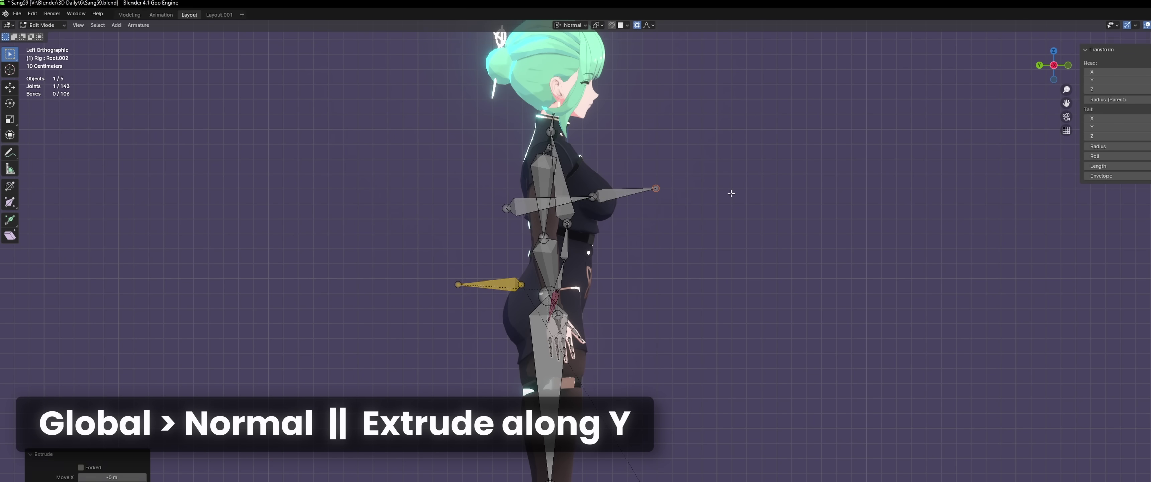
left_click(570, 25)
left_click(573, 57)
Step: Select both chest bones and move them about 0.16 m along negative X into the character's right breast
middle_click_drag(686, 175, 634, 232)
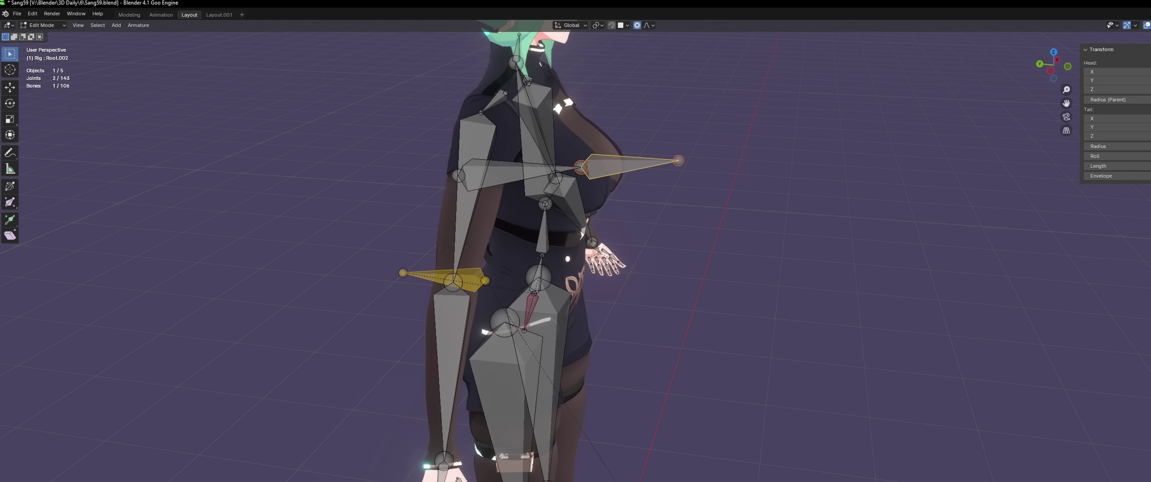
middle_click_drag(867, 216, 854, 201)
left_click(523, 177, "shift")
left_click(1040, 64)
key("g")
key("x")
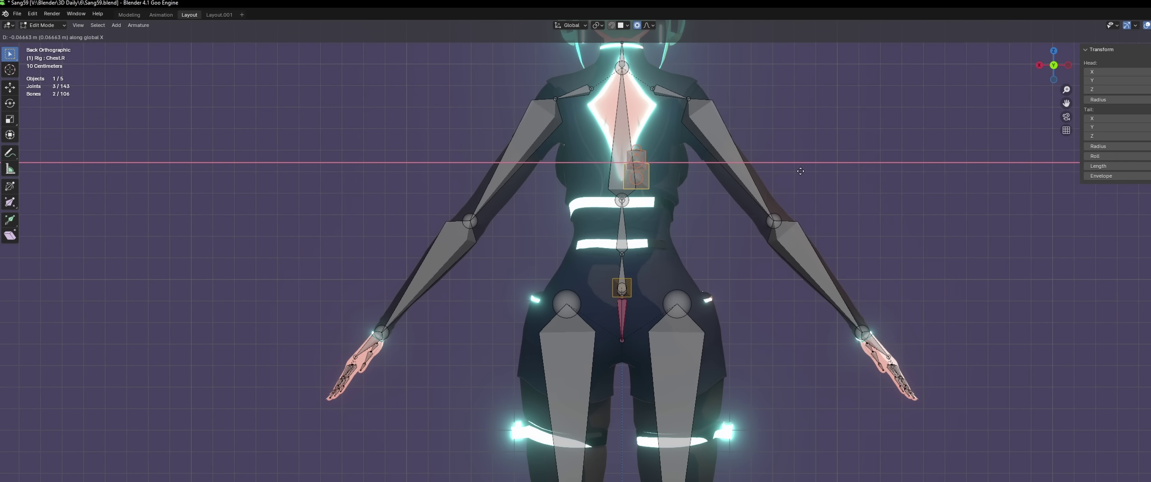
left_click(821, 174)
Step: In side view, scale both chest bones to about 0.83 and reposition them within the chest
middle_click_drag(821, 175, 727, 192)
left_click(1054, 66)
scroll(894, 218, "down", 2)
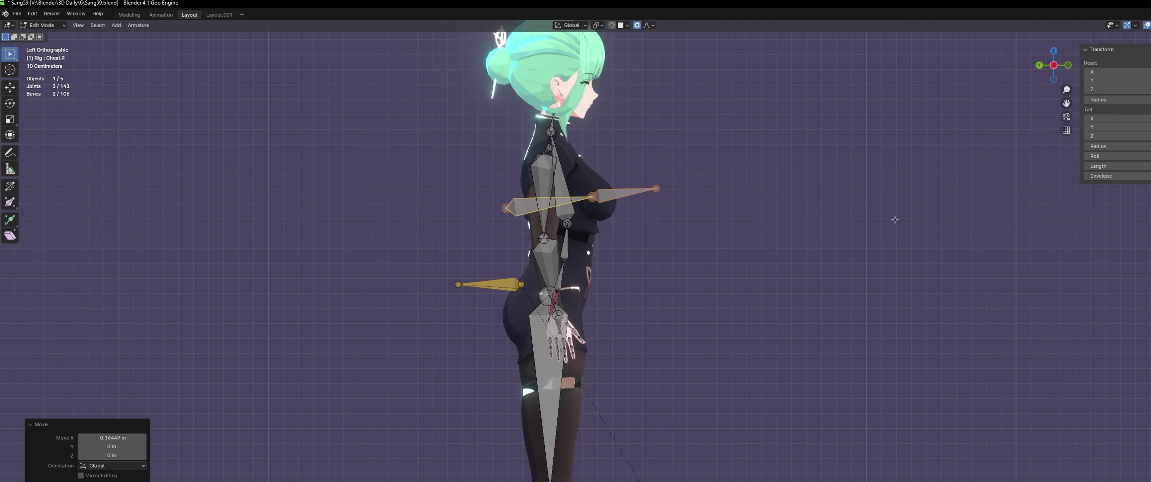
scroll(894, 230, "up", 2)
key("s")
left_click(709, 128)
key("g")
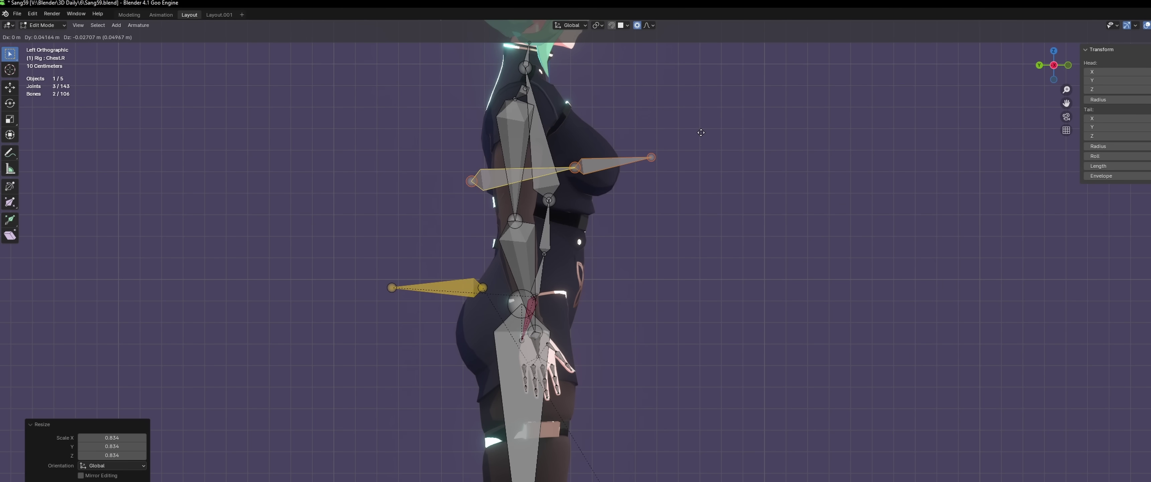
left_click(703, 130)
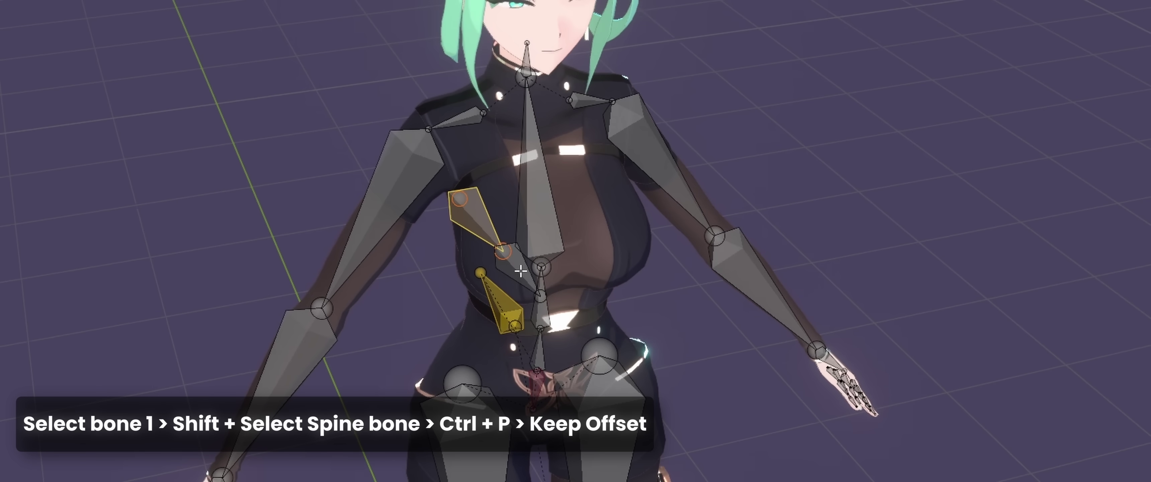
Step: Parent the first right chest bone to the upper spine bone with Keep Offset, and symmetrize both .R chest bones
middle_click_drag(521, 271, 518, 271)
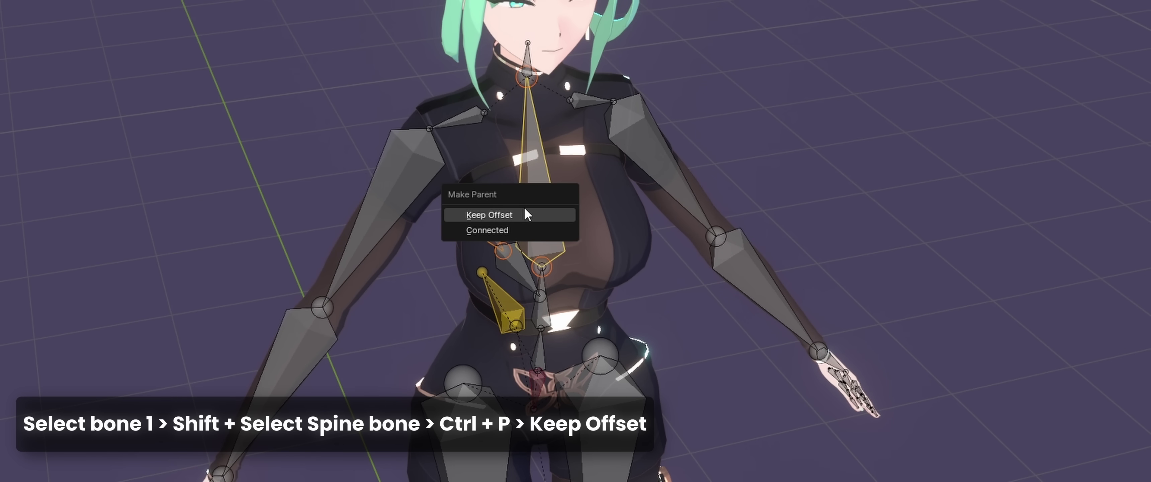
left_click(525, 209)
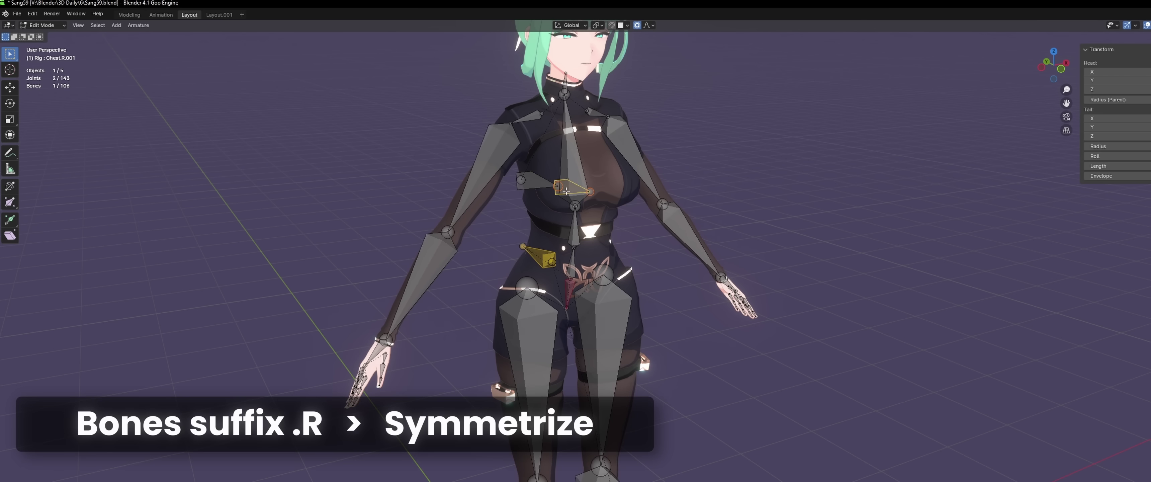
scroll(564, 188, "up", 5)
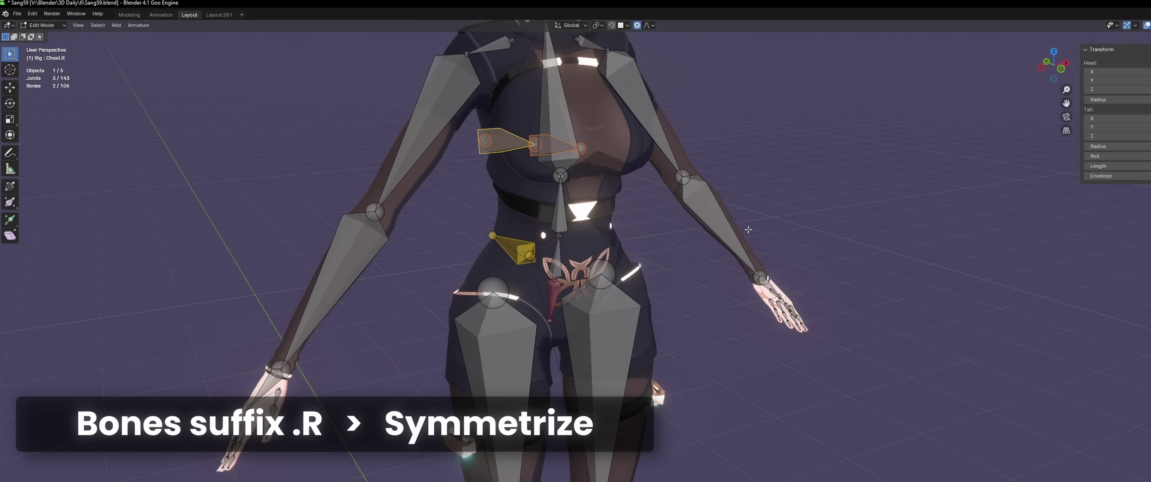
key("F3")
left_click(784, 265)
middle_click_drag(773, 203, 831, 217)
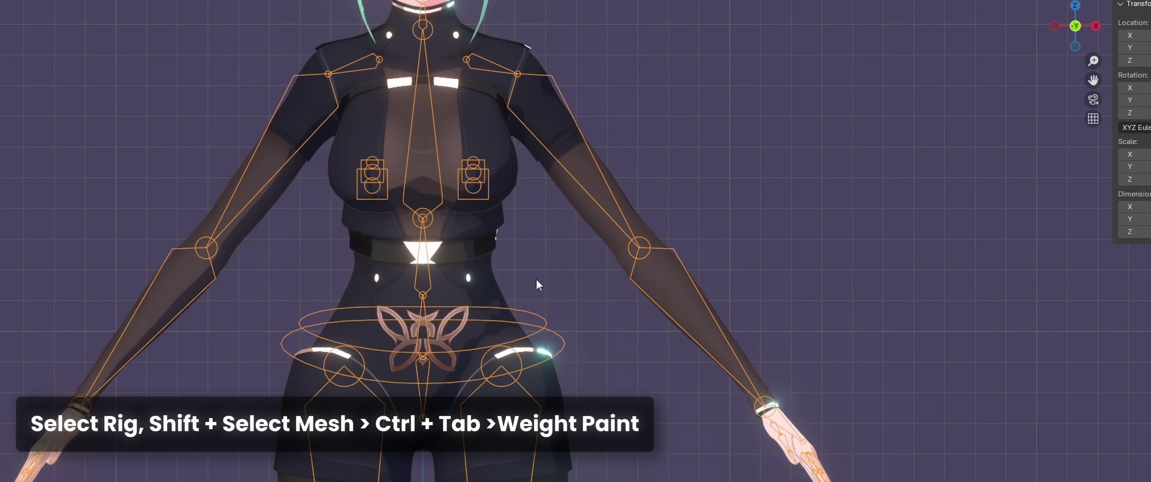
Step: Select the rig together with the body mesh and switch to Weight Paint mode
middle_click_drag(381, 198, 512, 217)
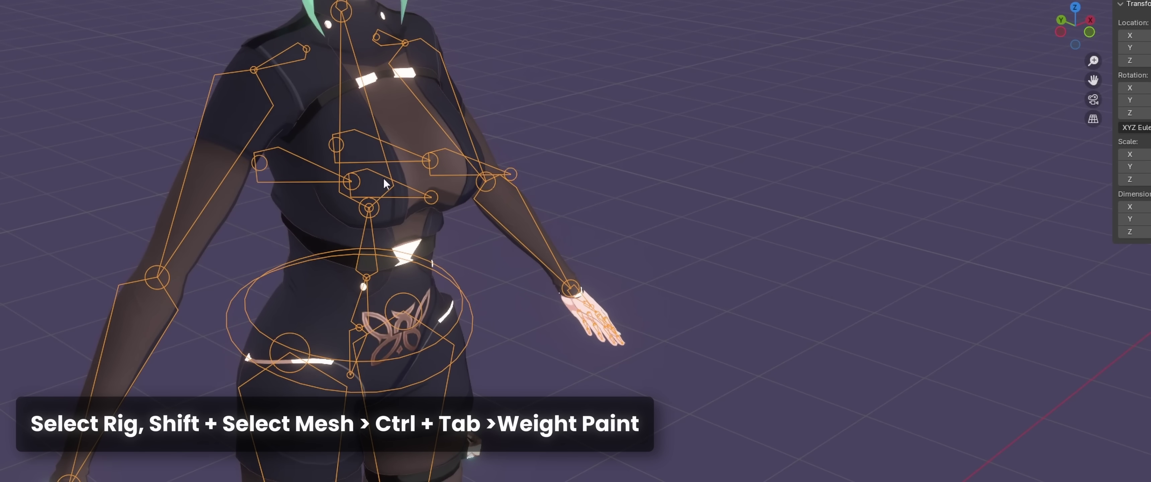
left_click(337, 148)
left_click(338, 147, "shift")
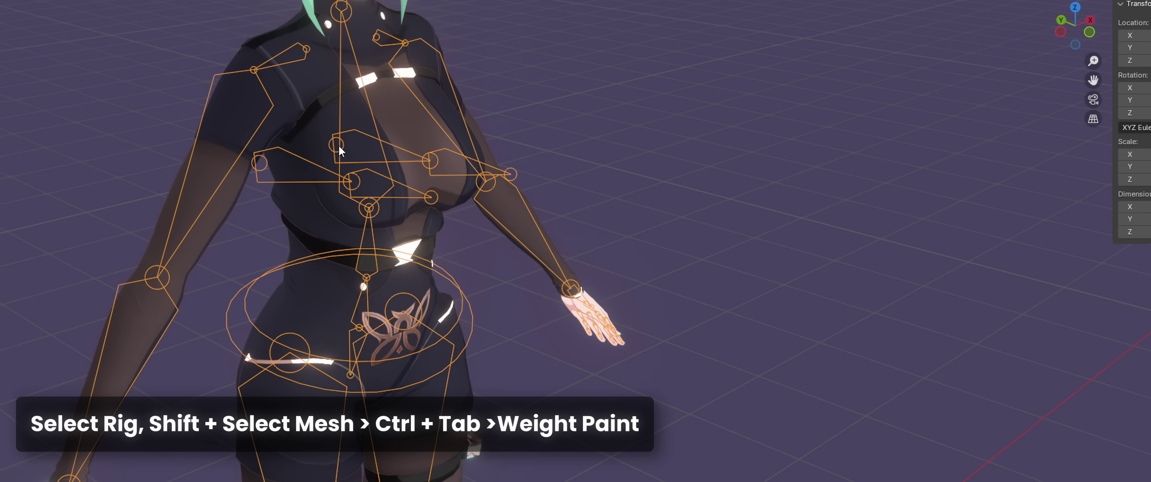
left_click(300, 129, "shift")
key("ctrl+Tab")
left_click(214, 83)
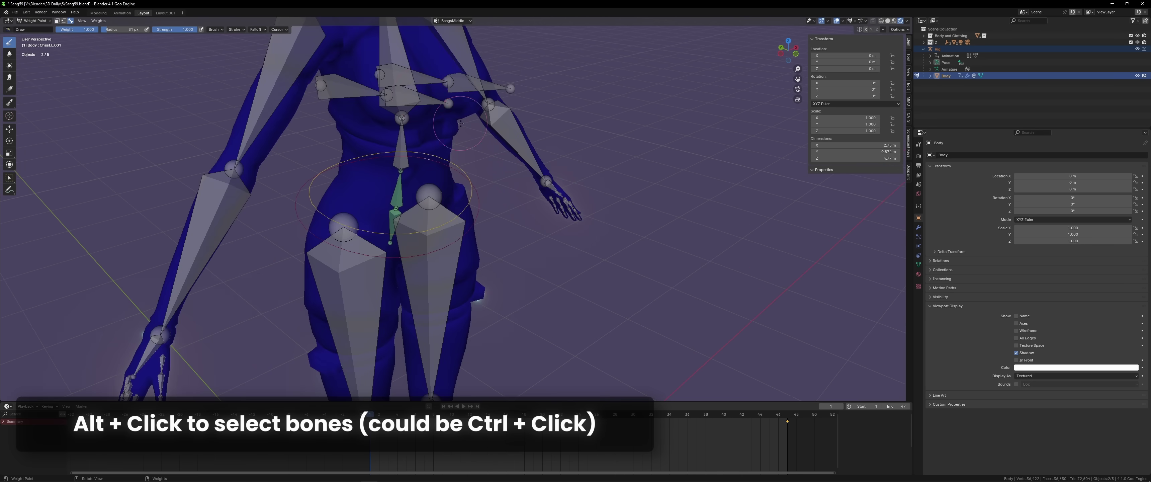
Step: Select the Chest.R bone for weight painting in front view and open the active tool's settings
middle_click_drag(461, 124, 523, 182, "shift")
left_click(440, 175, "alt")
middle_click_drag(440, 174, 464, 170)
key("KP_1")
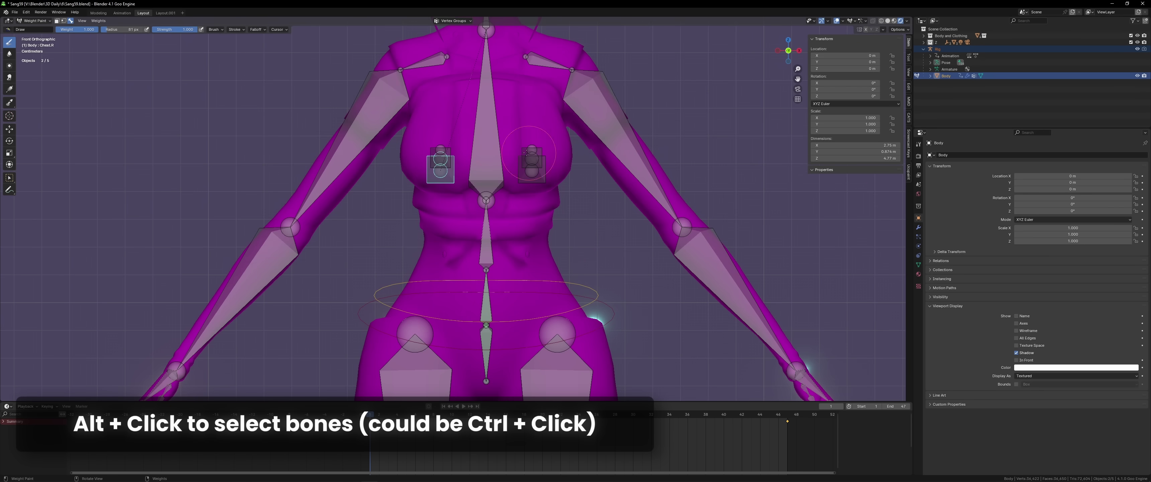
left_click(919, 144)
left_click(1019, 205)
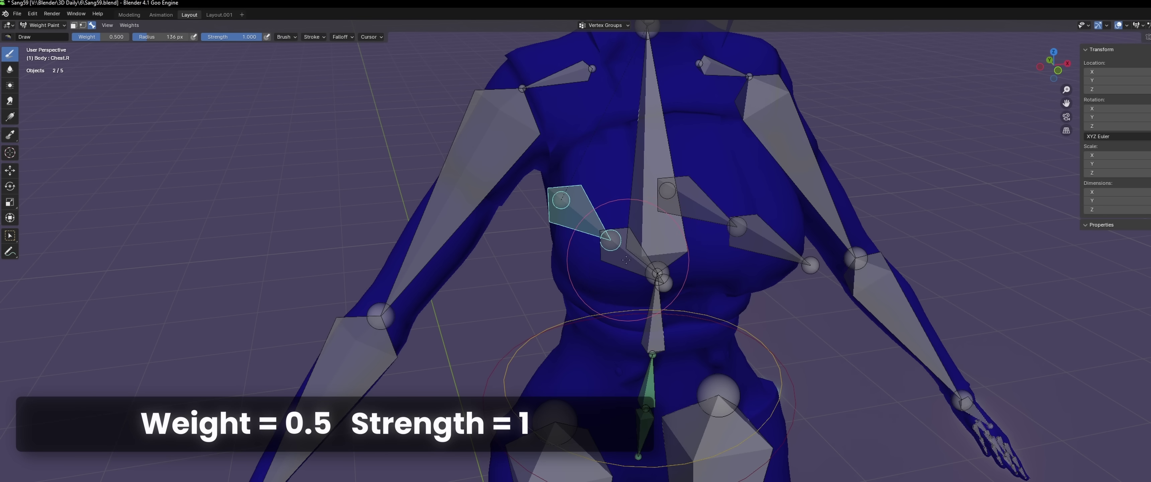
Step: Paint Chest.R weights over the right breast with weight 0.5 and strength 1, checking the mirrored weights on Chest.L
left_click(610, 248)
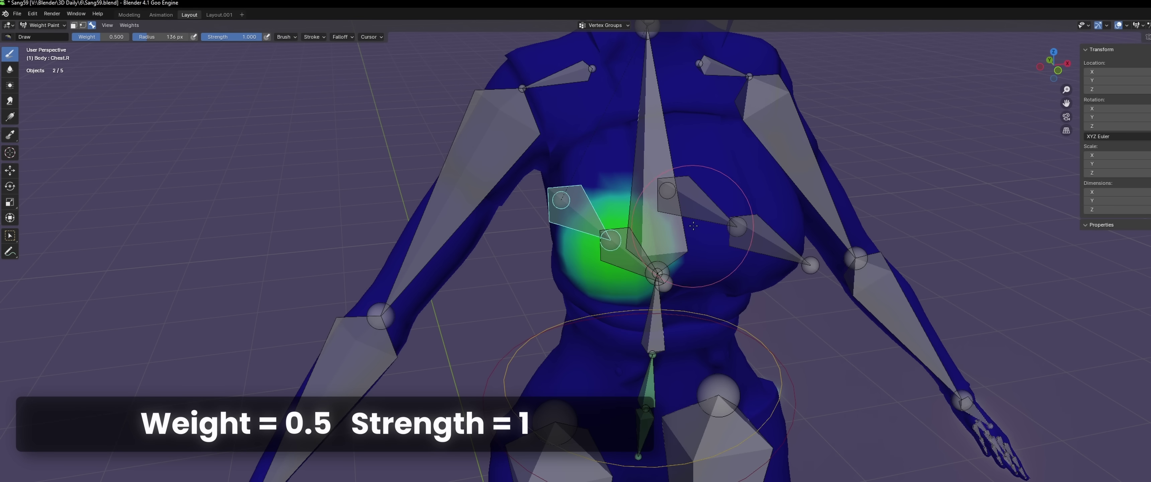
left_click(705, 209, "ctrl")
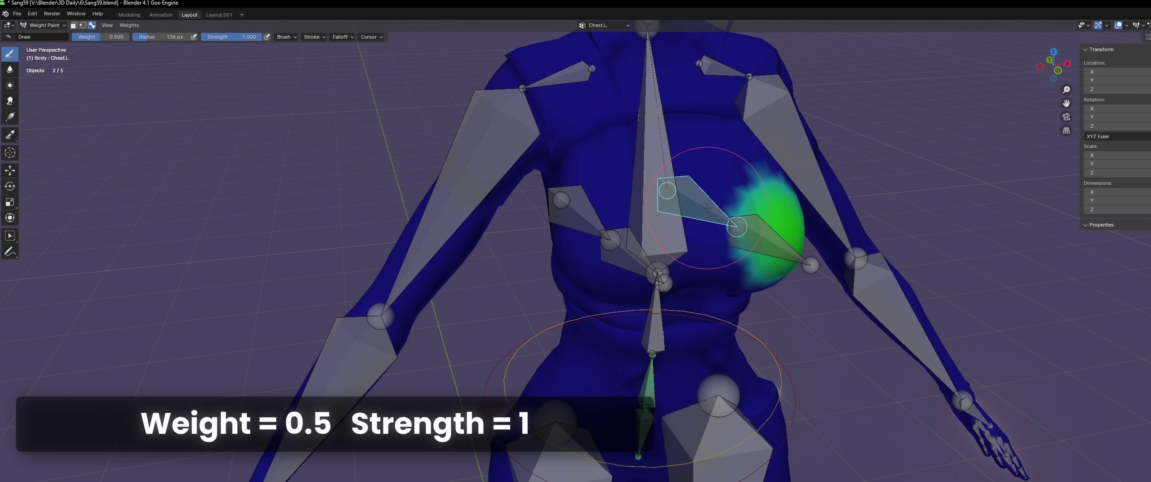
left_click(587, 218, "ctrl")
key("KP_1")
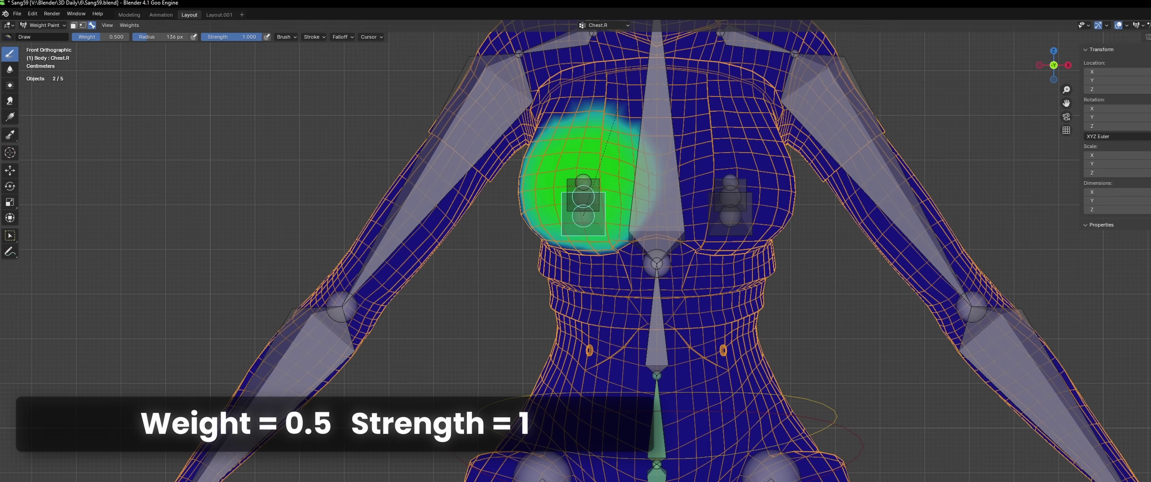
scroll(580, 148, "up", 2)
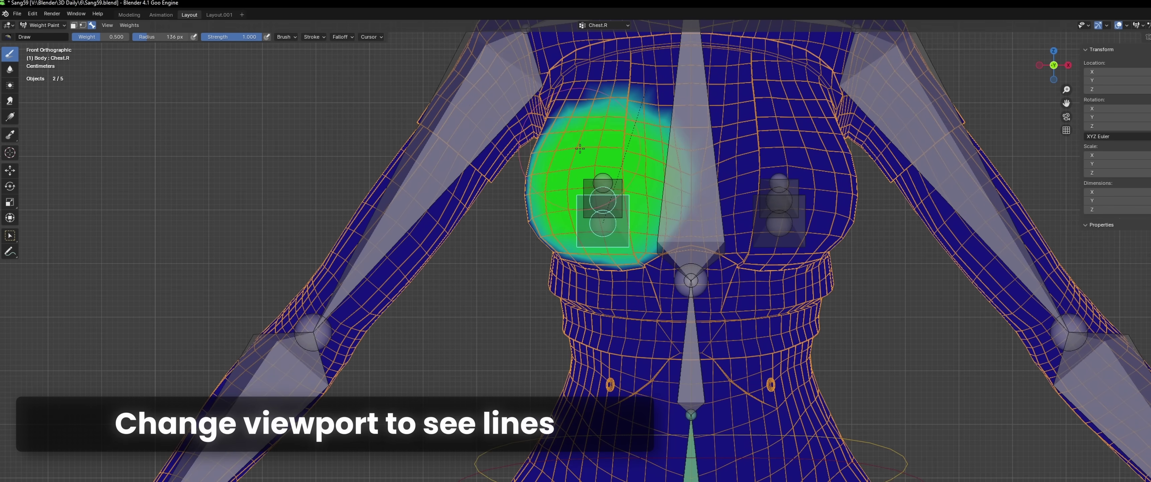
Step: Compare the Chest.R weights with the upper spine bone's weights around the right breast from several angles
middle_click_drag(594, 186, 563, 152)
scroll(553, 145, "down", 3)
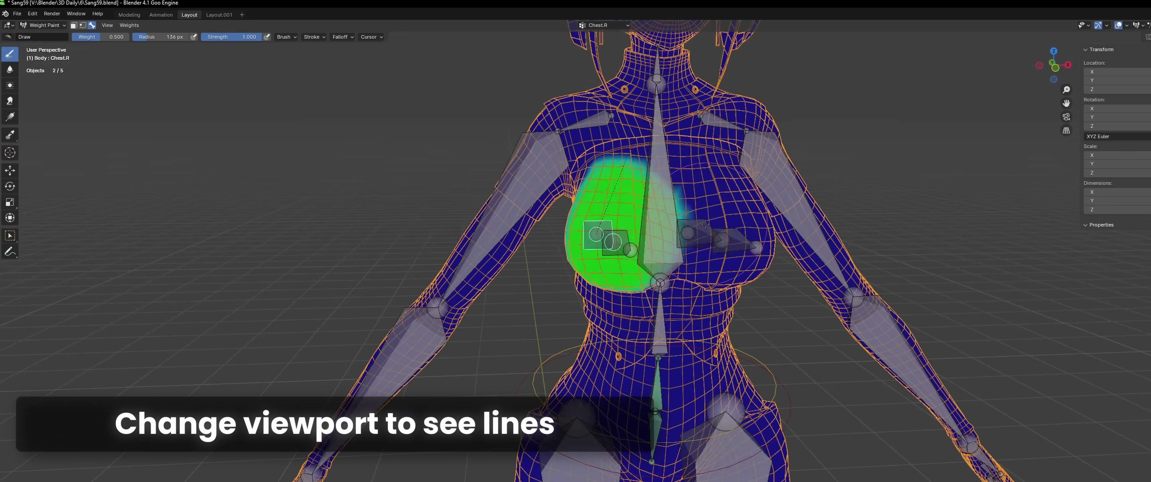
left_click(604, 238, "ctrl")
left_click(635, 194, "ctrl")
middle_click_drag(574, 194, 660, 181)
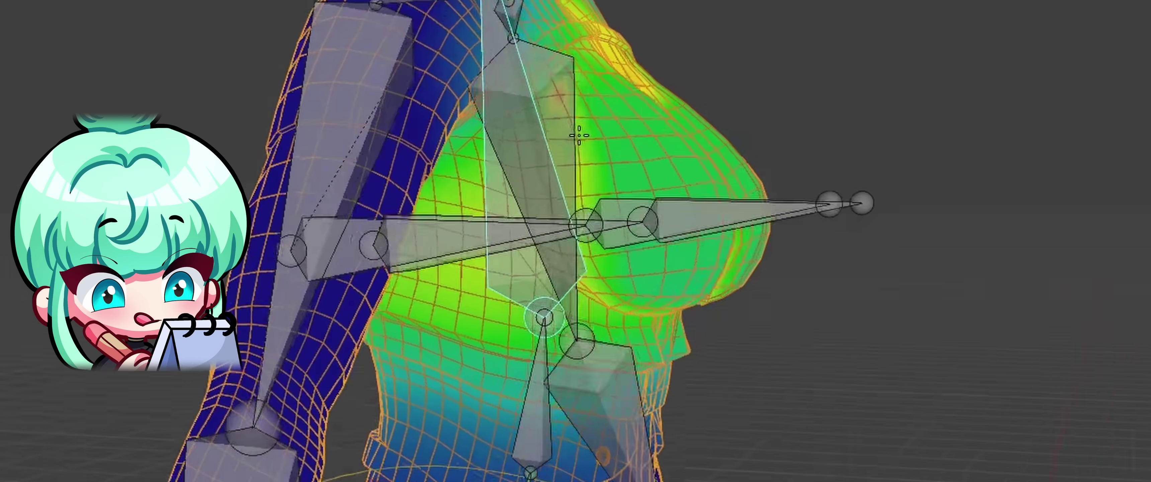
middle_click_drag(579, 135, 524, 143)
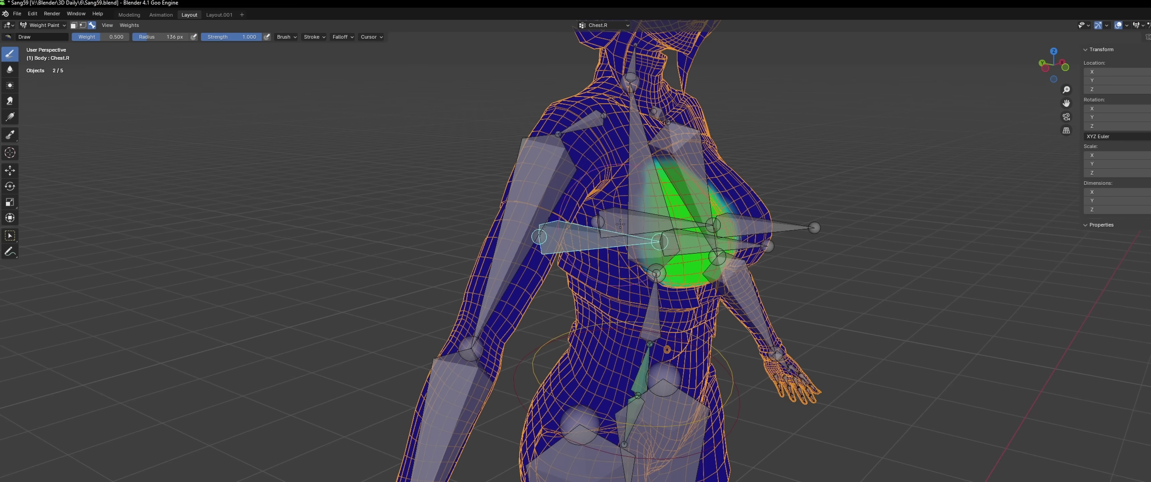
Step: Select the Chest.R.001 bone and paint its weights over the front of the right breast with weight 0.7 to 0.9, strength 1
left_click(626, 187, "ctrl")
middle_click_drag(625, 188, 613, 235)
left_click(608, 237, "alt")
middle_click_drag(741, 263, 722, 262)
left_click(648, 263, "alt")
scroll(648, 259, "up", 2)
middle_click_drag(648, 259, 643, 232)
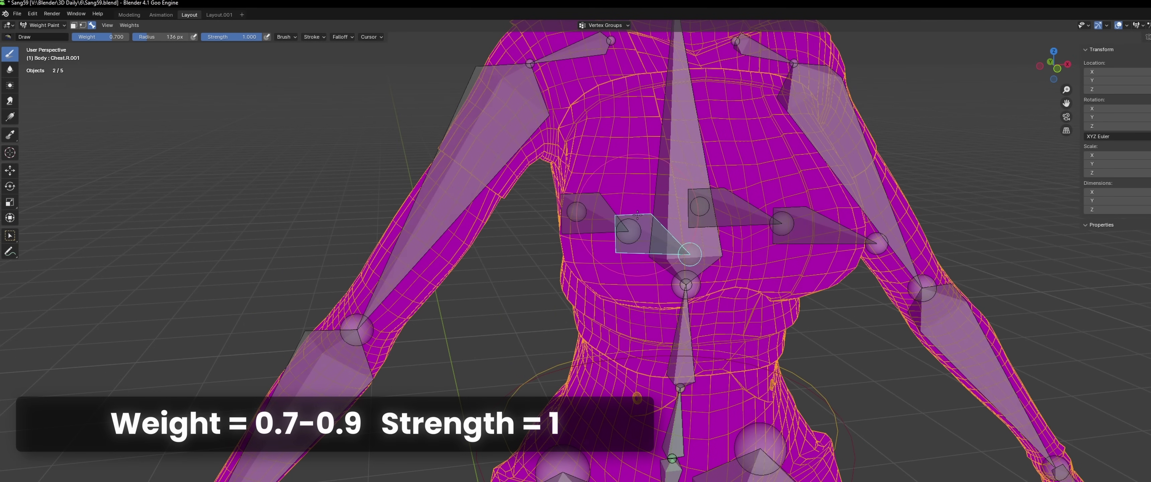
left_click_drag(638, 216, 649, 251)
middle_click_drag(670, 221, 634, 233)
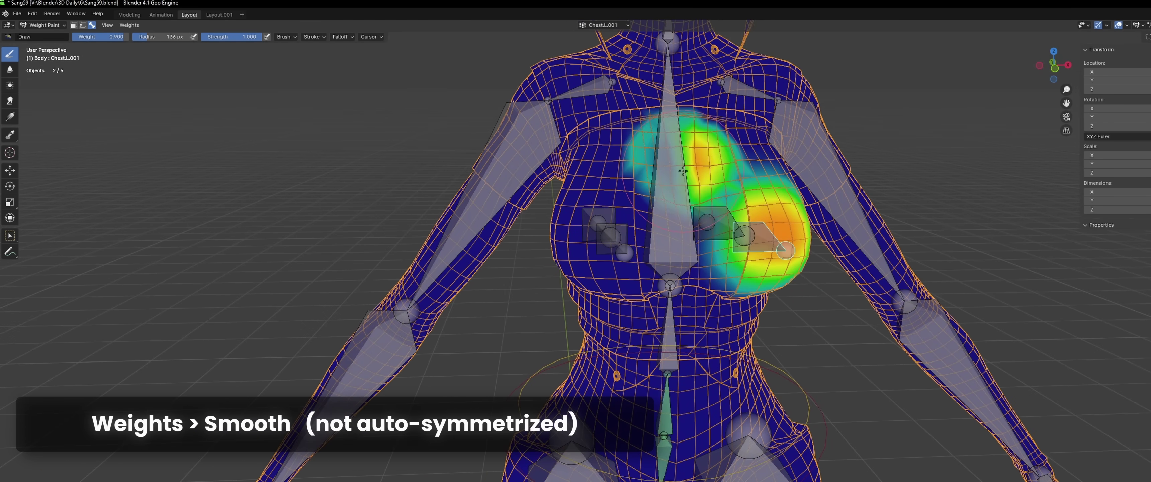
Step: Display the Spine.002 bone's weights and examine how they fall off around both breasts
left_click(691, 183, "ctrl")
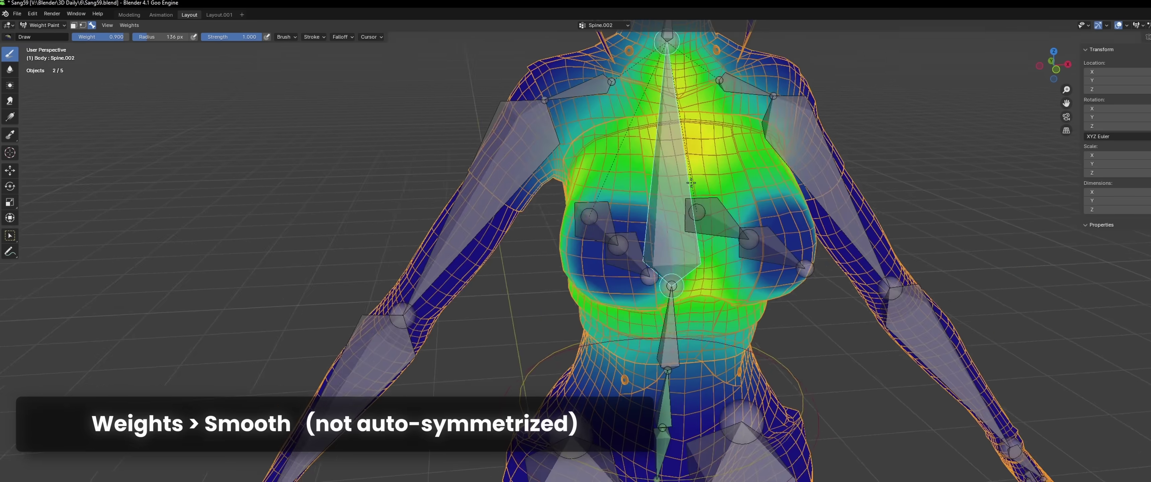
middle_click_drag(691, 182, 737, 175)
left_click(684, 225, "alt")
middle_click_drag(661, 226, 814, 192)
Step: Select the Chest.R bone and test its rotation in Weight Paint mode to check the deformation and painted weights
left_click(642, 226, "alt")
key("r")
right_click(813, 191)
key("ctrl+z")
key("ctrl+shift+z")
key("r")
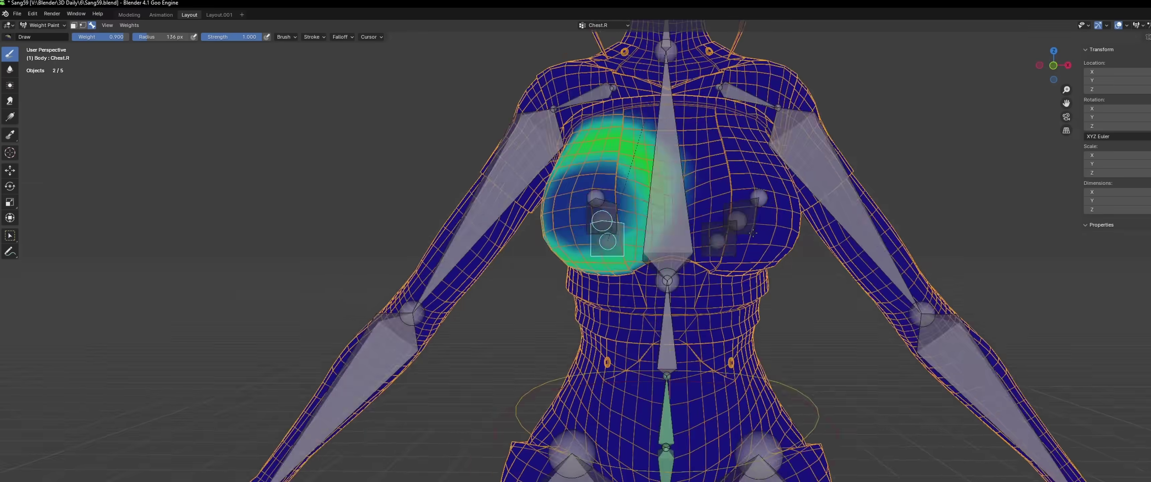
middle_click_drag(626, 201, 648, 224)
scroll(780, 215, "up", 3)
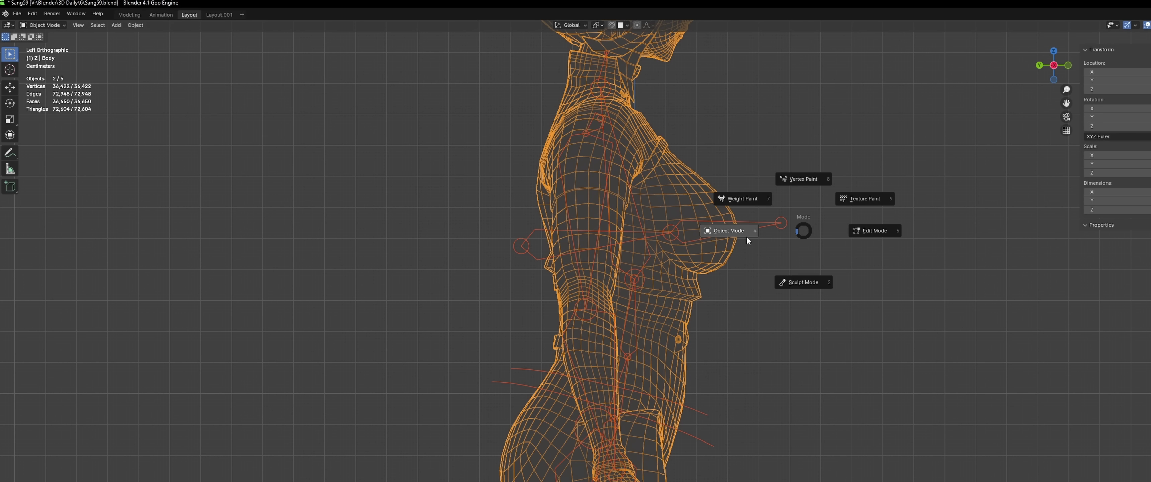
Step: Test-rotate Chest.R in Pose Mode, followed by the front chest bones, to check how the breast mesh deforms
left_click(658, 236)
key("r")
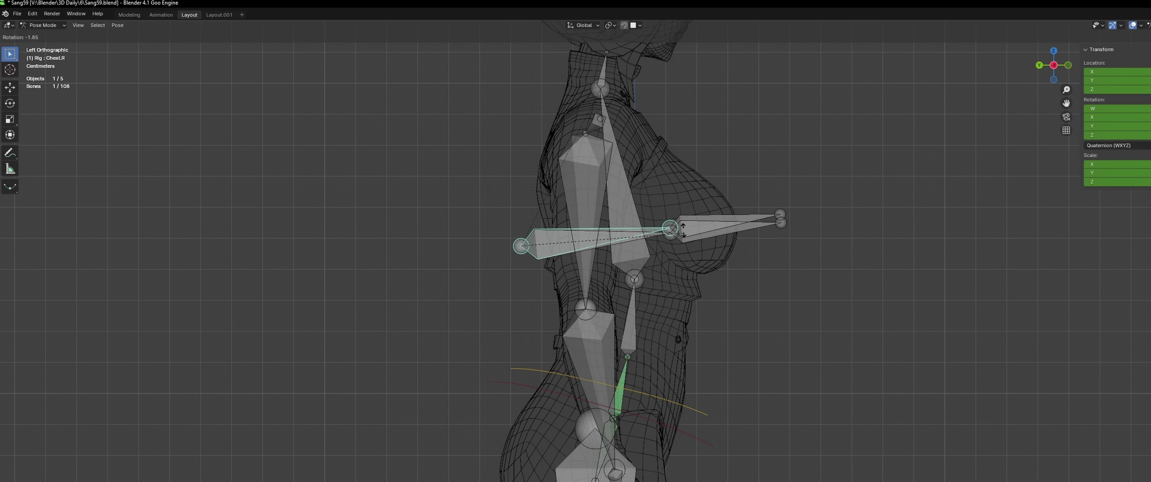
right_click(682, 217)
left_click_drag(761, 202, 837, 254)
middle_click_drag(836, 254, 863, 246)
key("r")
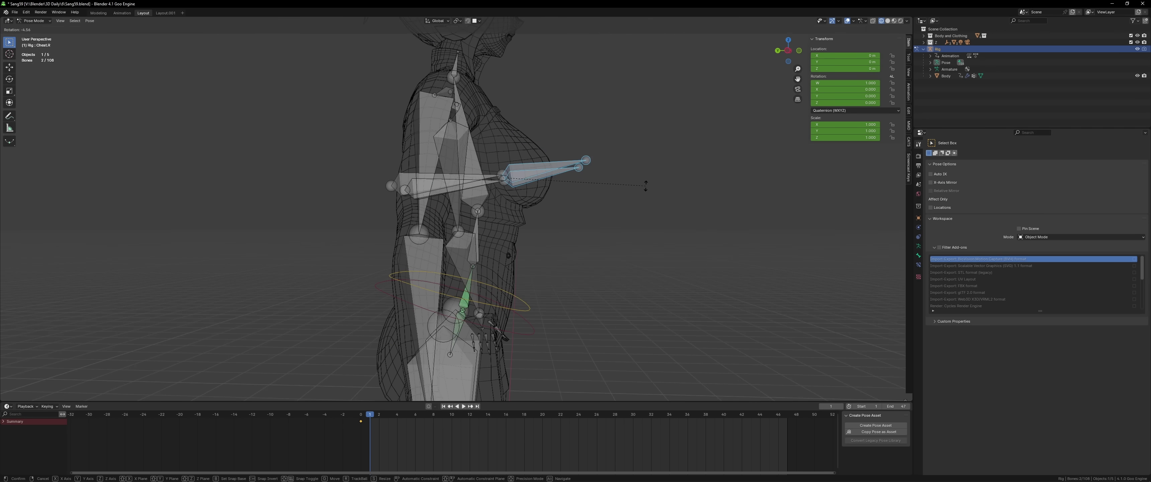
Step: Select all four chest bones and test their combined rotation around the X, Y and Z axes
middle_click_drag(682, 189, 634, 225)
left_click(509, 159, "shift")
left_click(440, 174, "shift")
middle_click_drag(668, 188, 629, 192)
key("r")
key("x")
key("z")
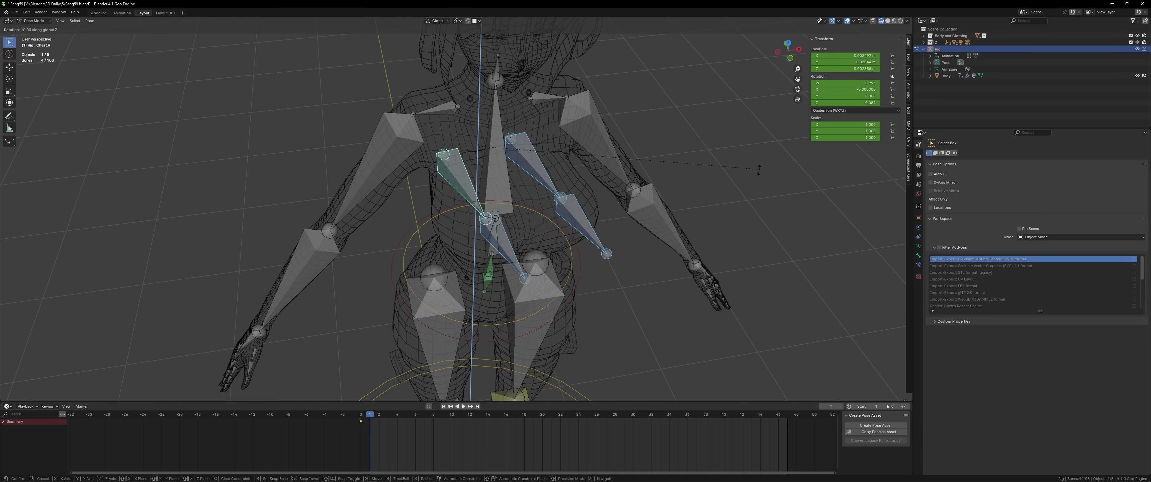
key("y")
middle_click_drag(651, 190, 611, 185, "alt")
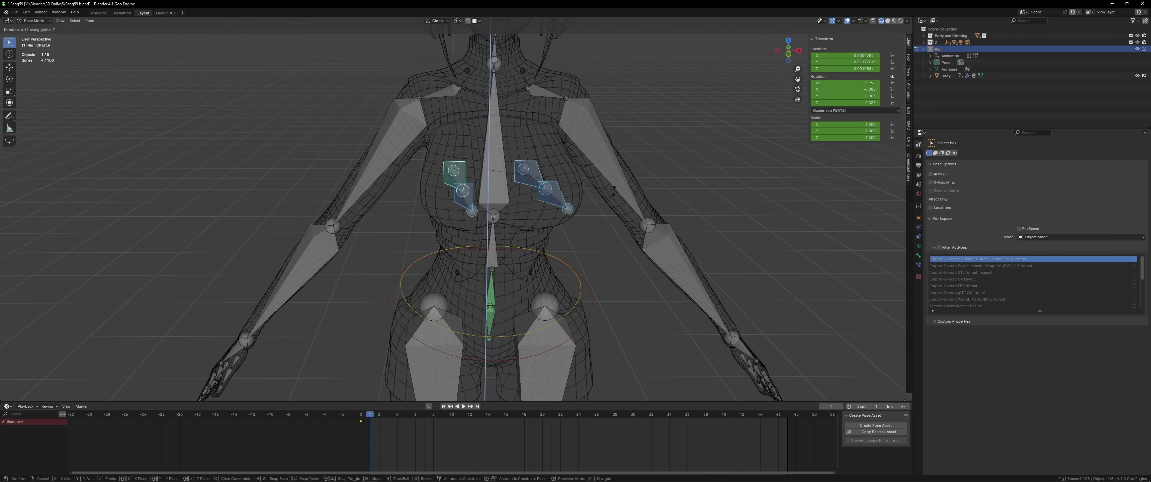
key("x")
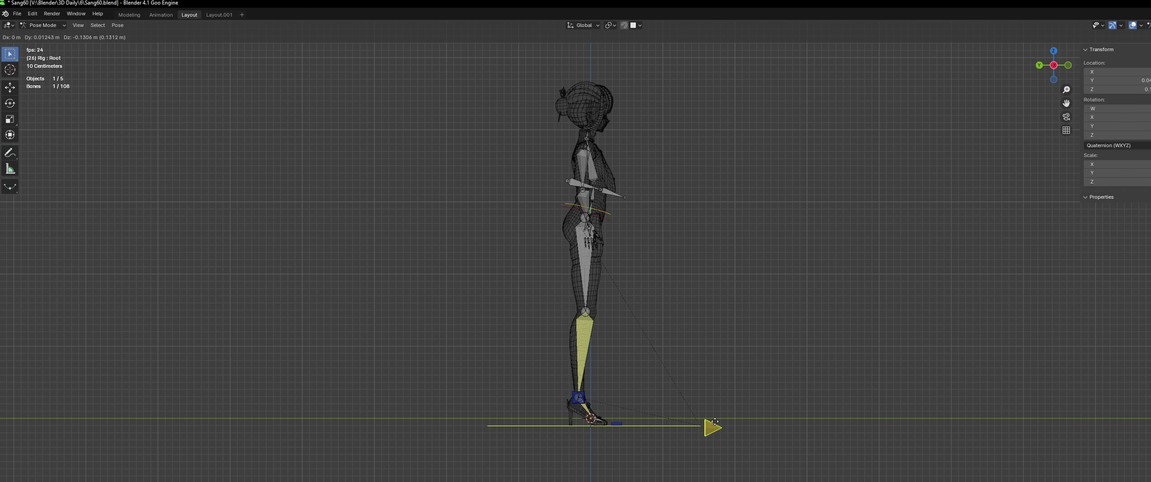
Step: Try moving the Root and Center Control bones in side view to test how the chest bones react
key("g")
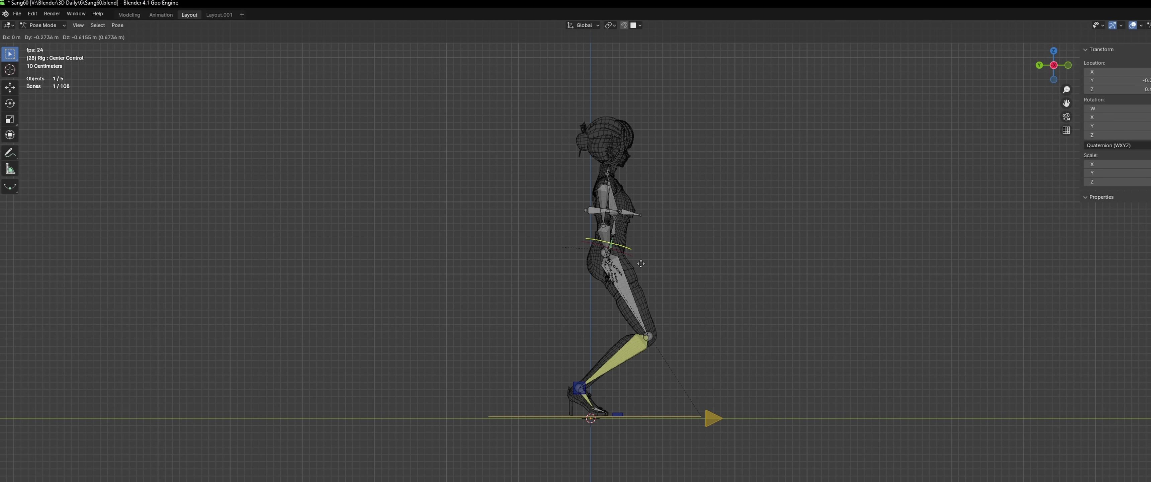
key("Escape")
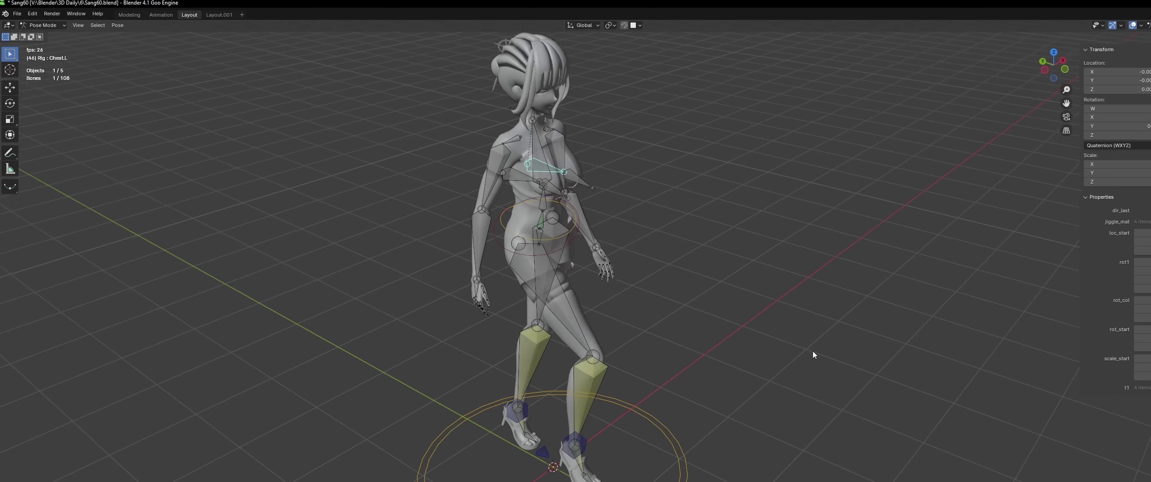
Step: Watch the chest motion of the walk animation from the side, front and three-quarter views
middle_click_drag(813, 351, 751, 348)
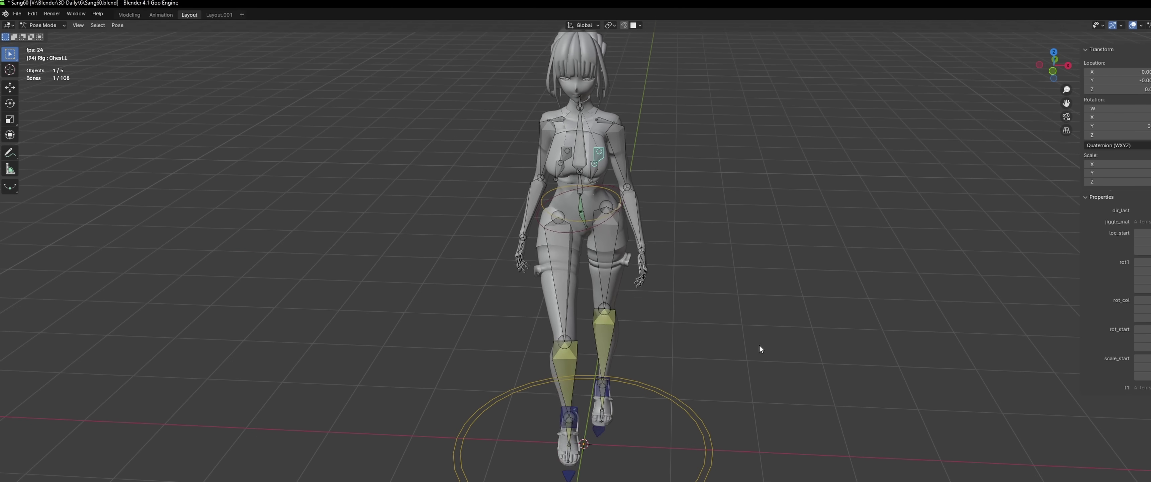
left_click(1053, 71)
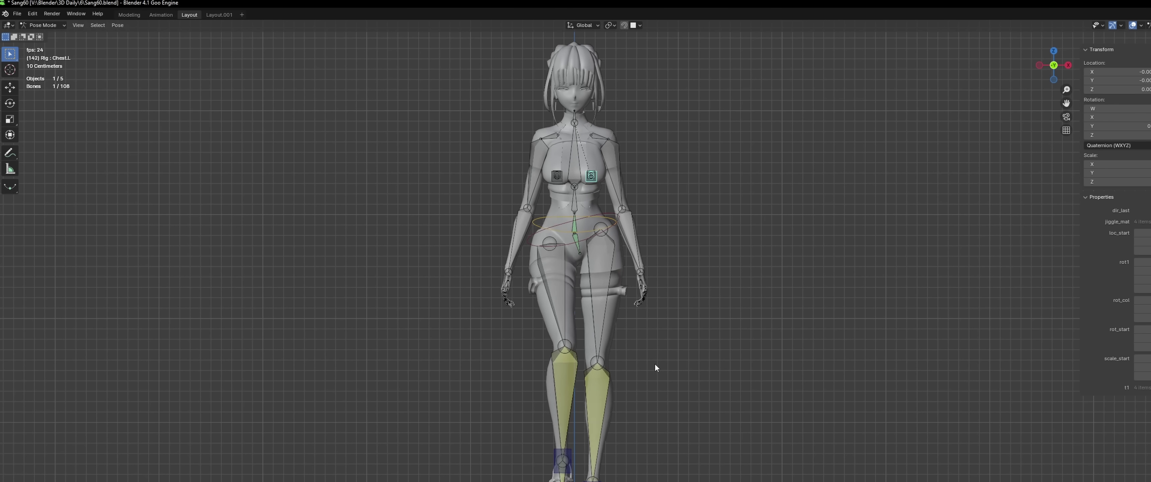
middle_click_drag(648, 366, 730, 365)
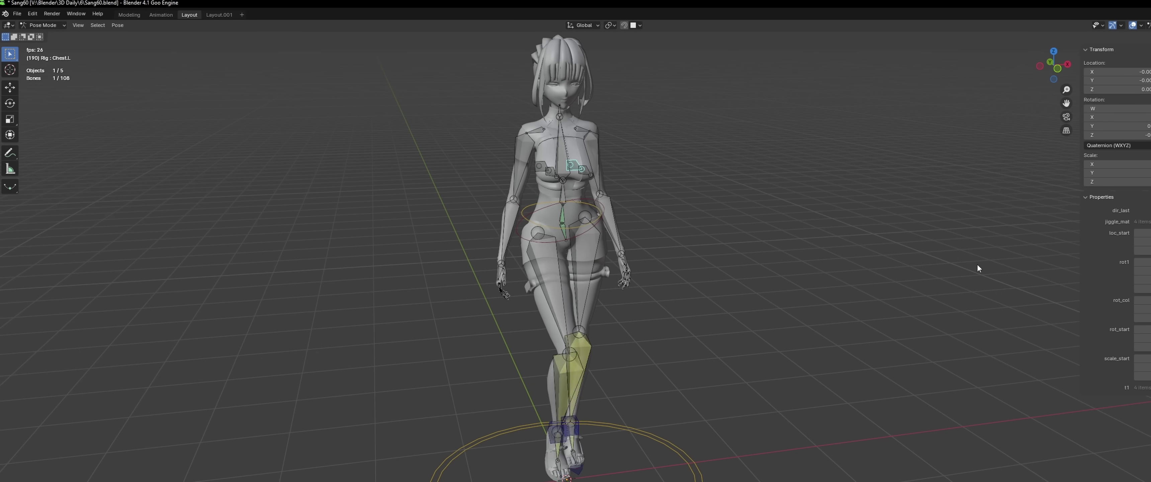
Step: Switch the viewport to wireframe shading and hide the overlays to show only the moving body mesh
key("z")
left_click(778, 303)
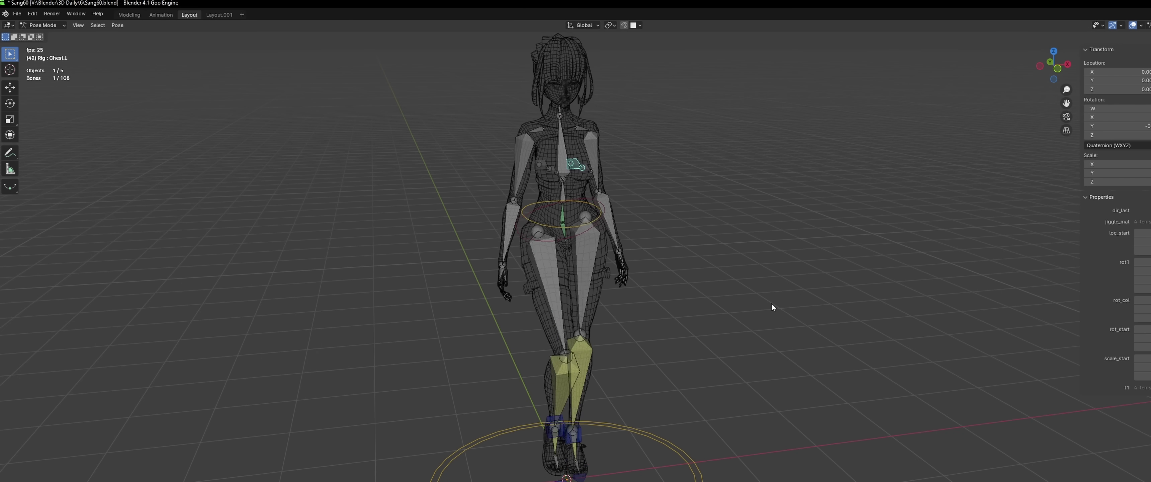
middle_click_drag(771, 305, 820, 319)
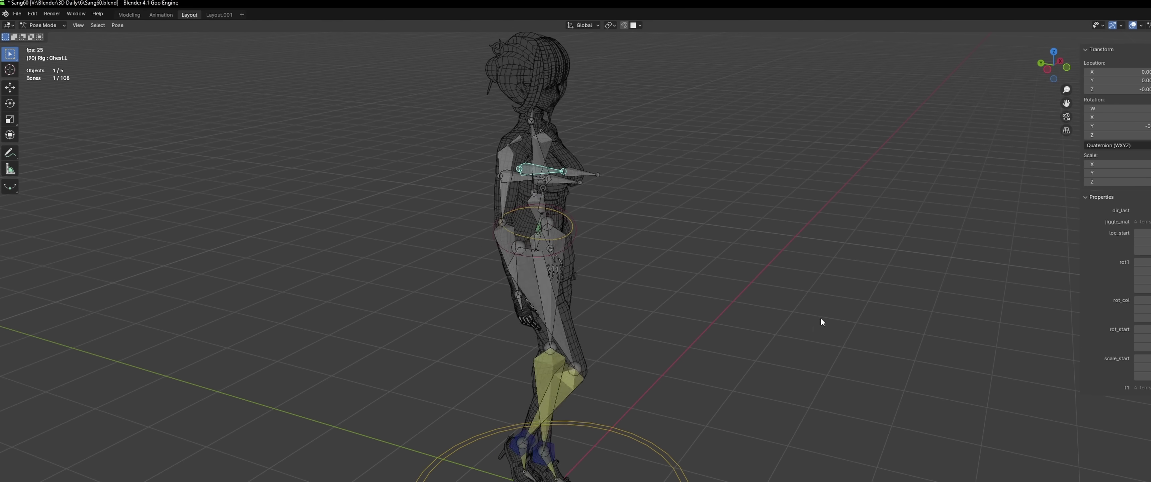
scroll(821, 318, "up", 4)
key("shift+alt+z")
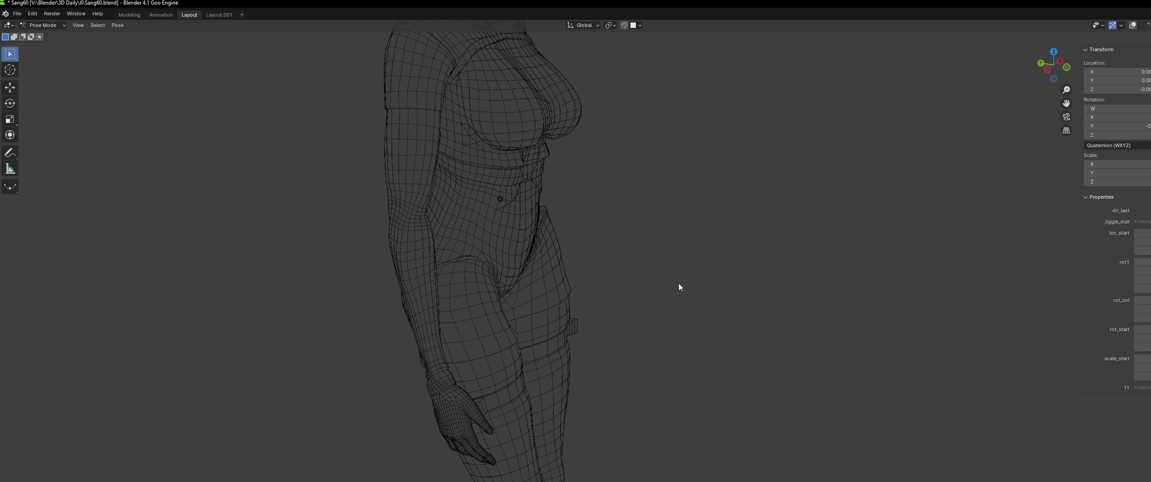
middle_click_drag(679, 283, 596, 343)
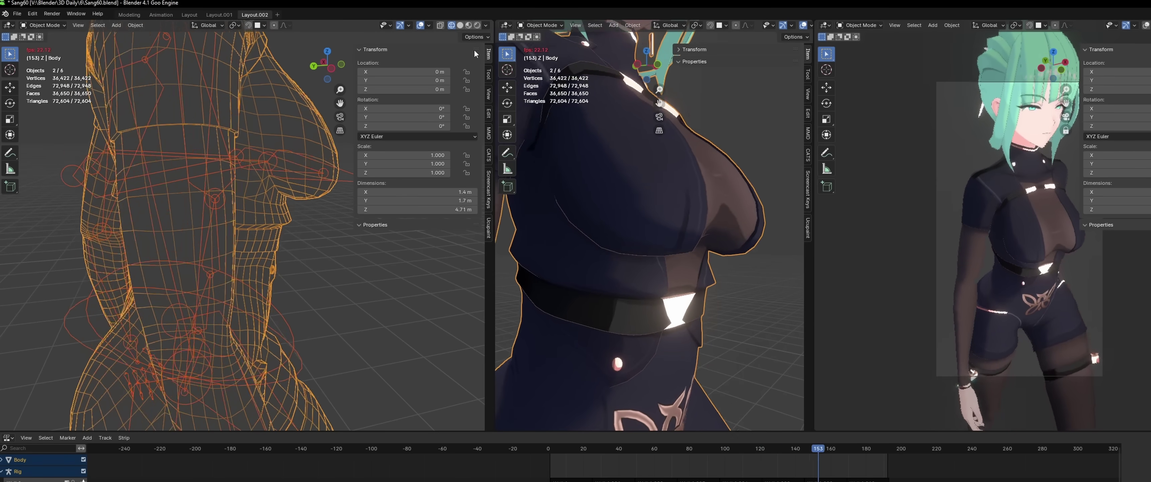
Step: Annotate the values .2 over .3 and .2 over .1 in green beside the character
left_click(475, 50)
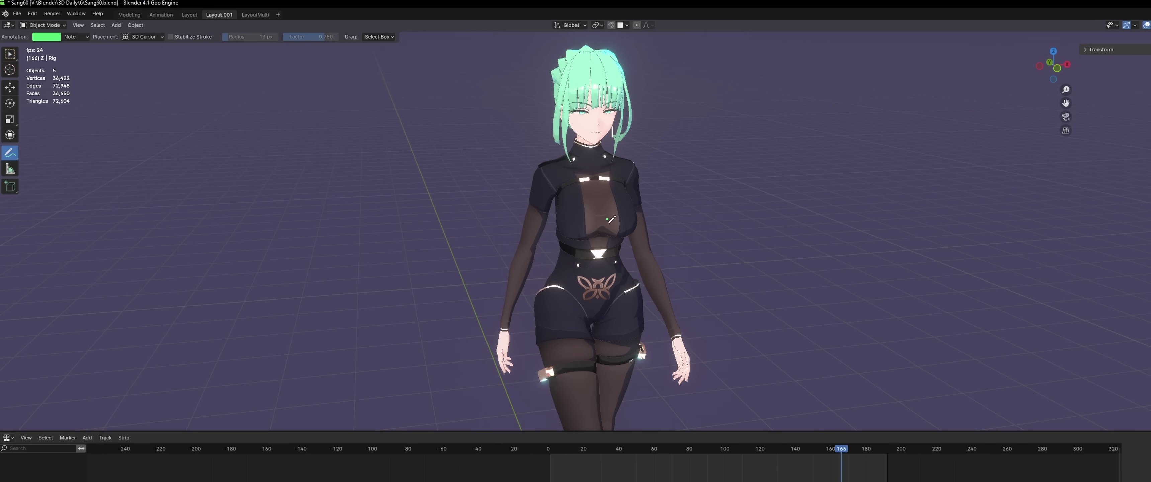
left_click_drag(607, 219, 666, 190)
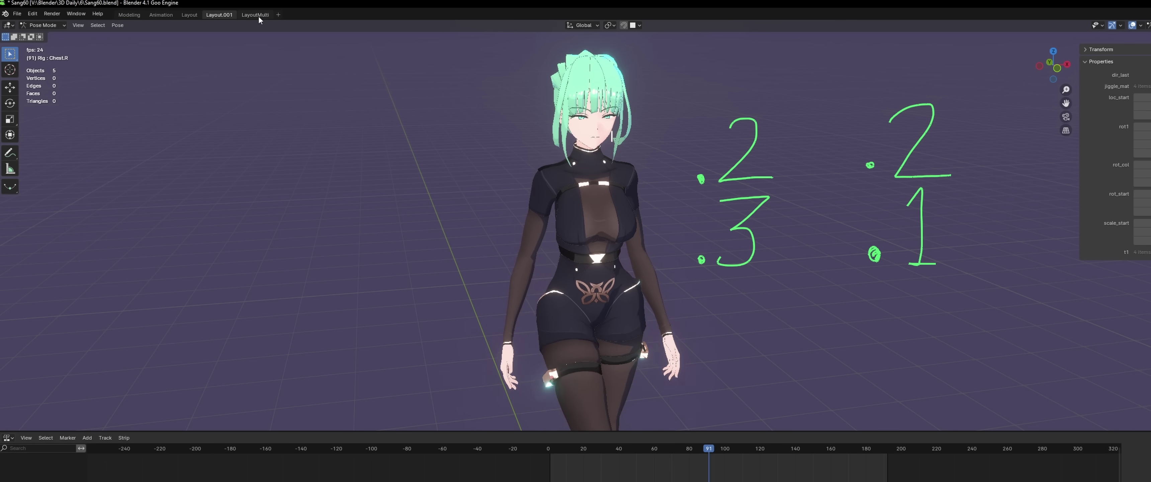
Step: Compare the walk's chest motion in the three-view LayoutMulti workspace and return to Layout.001
left_click(256, 15)
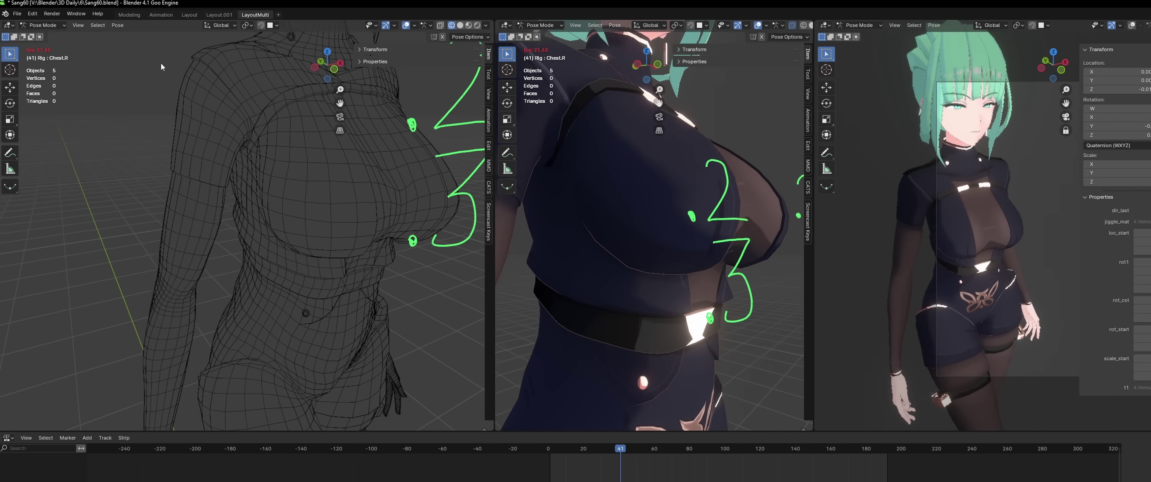
left_click(218, 14)
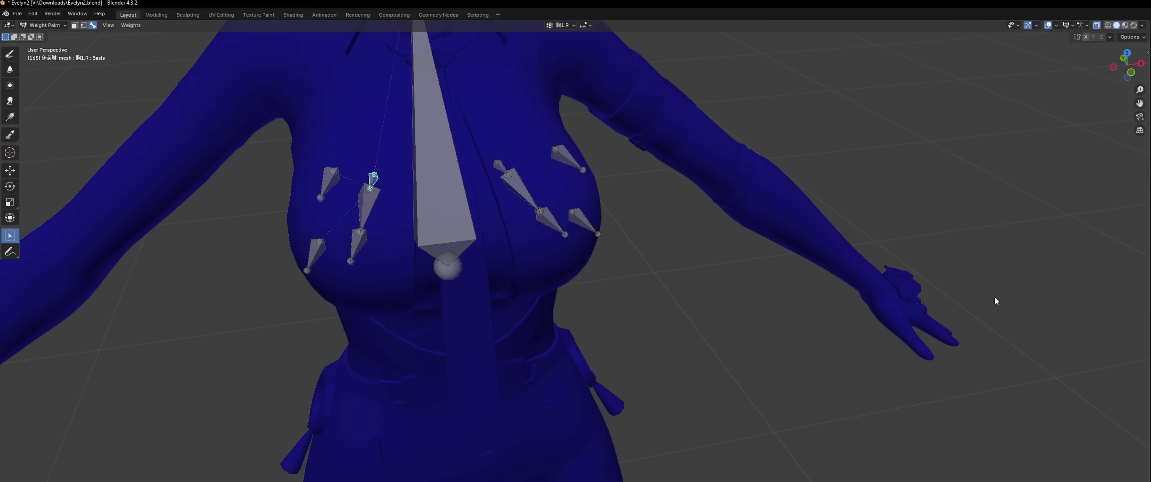
Step: Select the front bone 胸3.R in the Evelyn2 file and examine its weights on the right breast
scroll(930, 333, "up", 2)
middle_click_drag(693, 381, 715, 339)
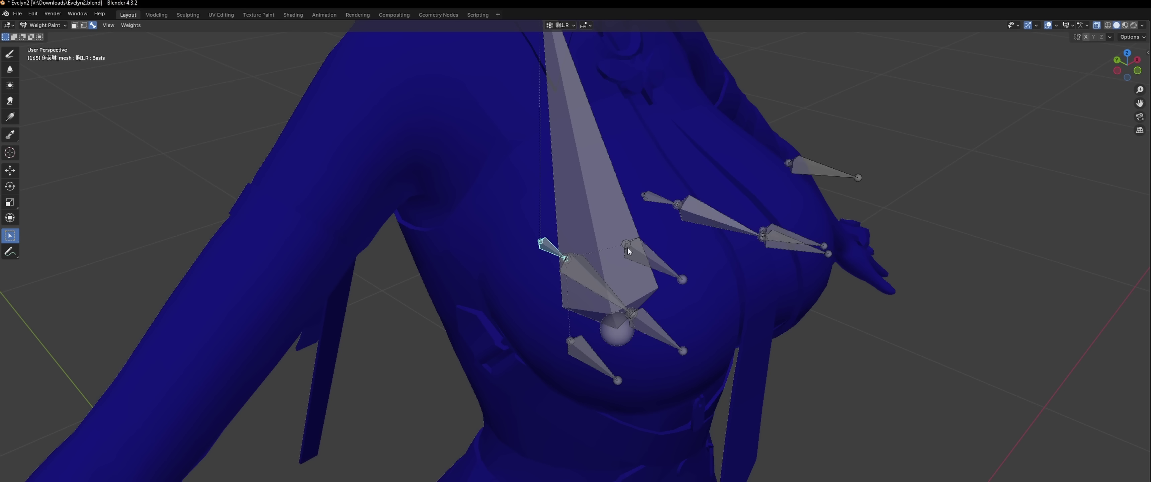
left_click(601, 212)
left_click(658, 338)
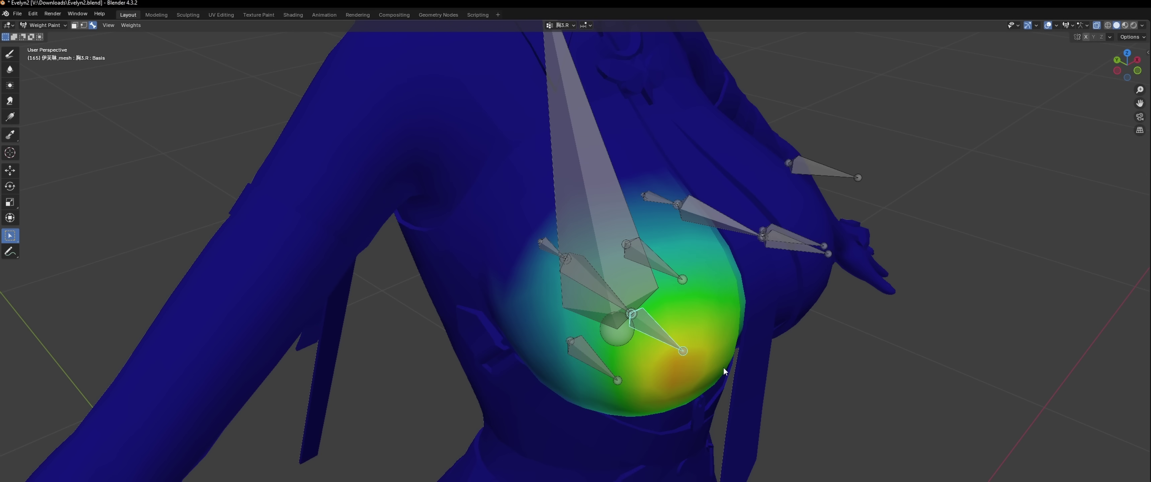
mouse_move(724, 371)
middle_mouse_down()
mouse_move(751, 380)
mouse_move(751, 410)
mouse_move(715, 385)
middle_mouse_up()
Step: Select the small base bone 胸1.R and examine how the other right chest bones connect to it
left_click(563, 267)
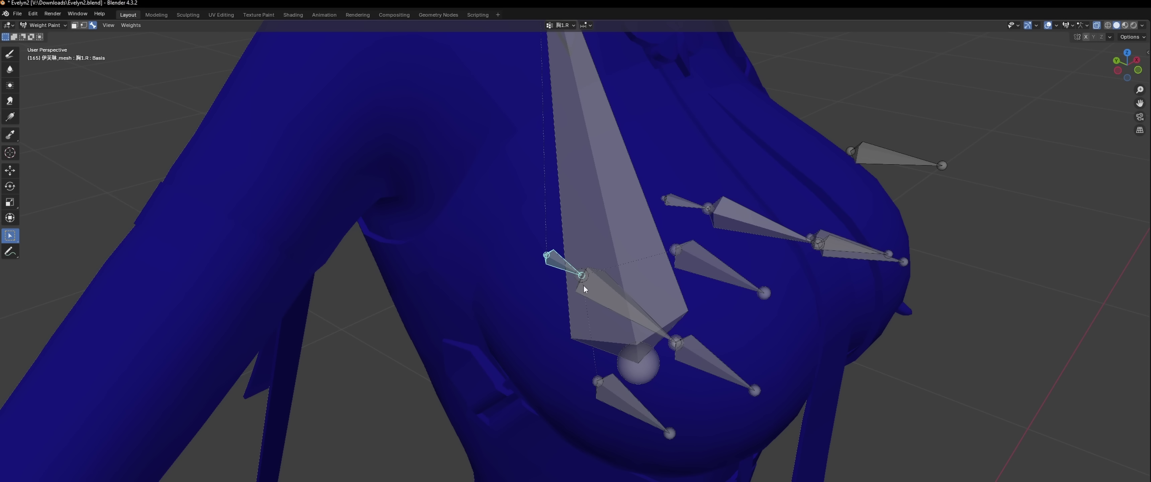
scroll(569, 286, "down", 4)
middle_click_drag(569, 286, 599, 309)
scroll(566, 325, "up", 4)
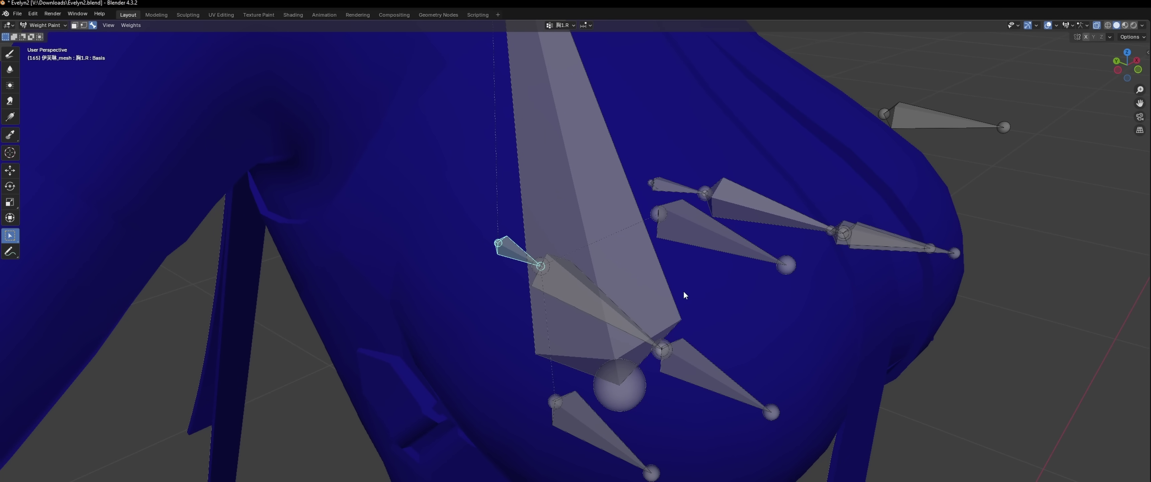
scroll(708, 289, "down", 2)
middle_click_drag(728, 387, 689, 368)
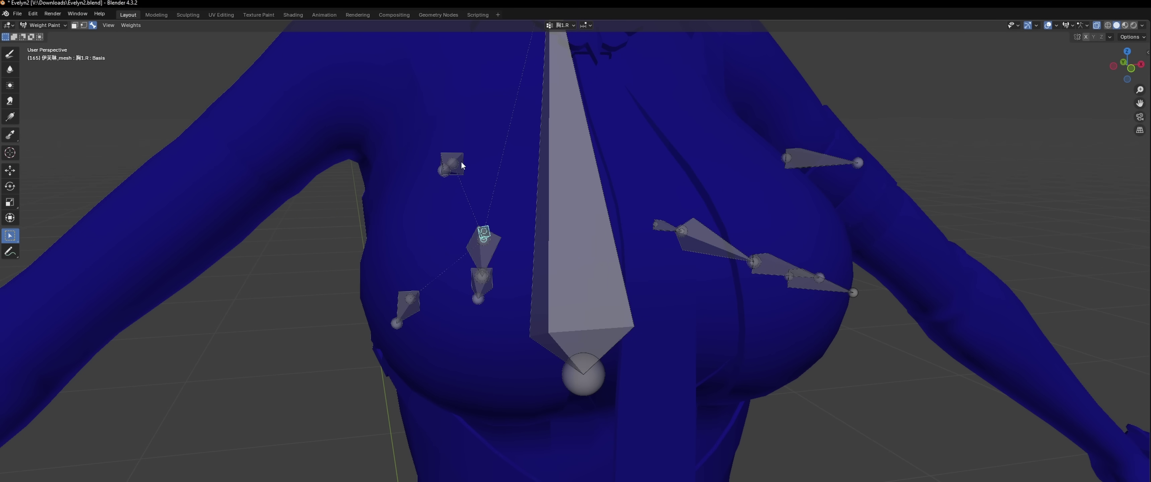
Step: Compare the weight areas of the upper bone 胸4.R and the outer side bone 胸5.R on the right breast
left_click(452, 164)
middle_click_drag(461, 165, 518, 371)
left_click(447, 335)
scroll(518, 371, "down", 1)
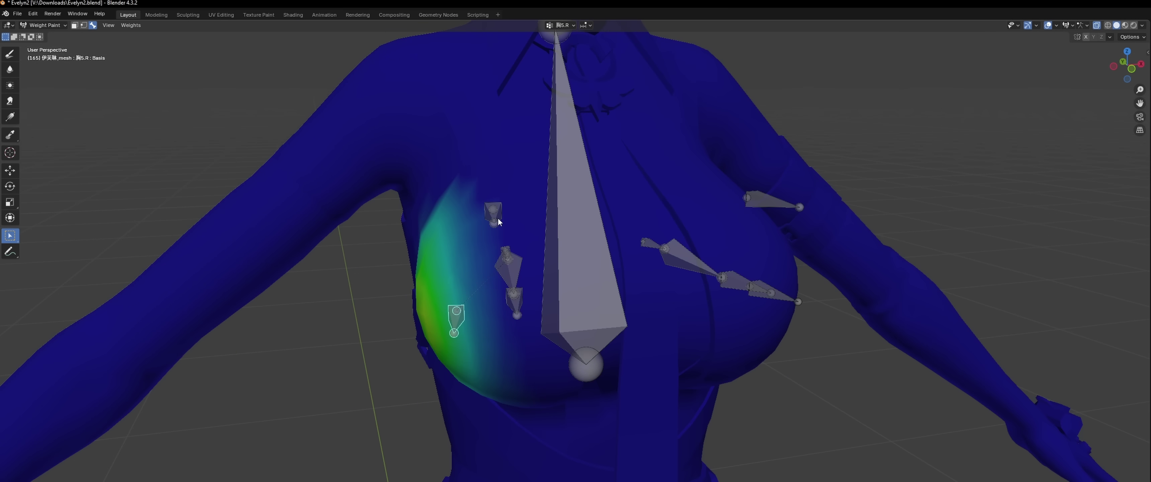
left_click(497, 218)
left_click(459, 327)
left_click(493, 218)
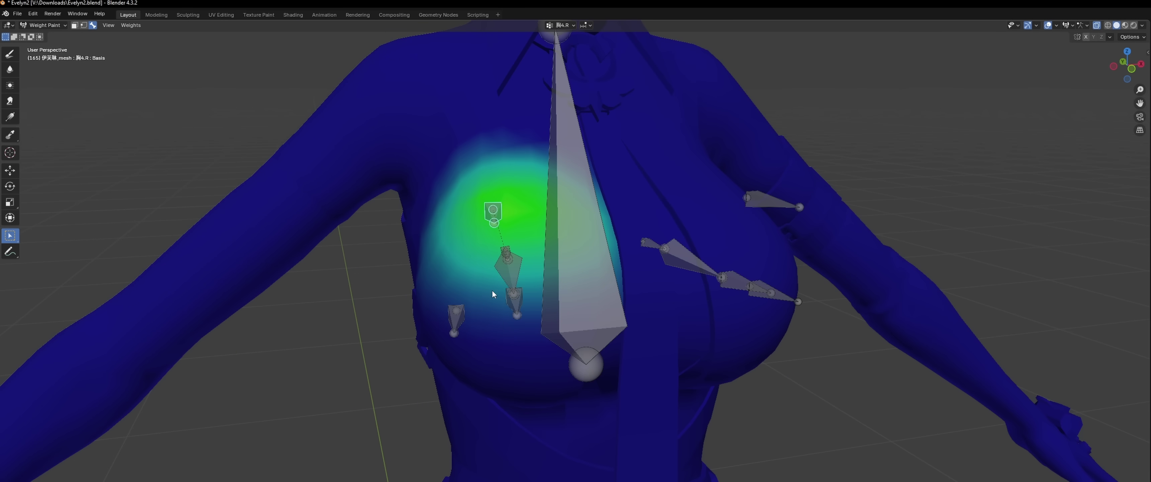
Step: Select the outer side bone and the upper bone 胸4.R together on the right breast
middle_click_drag(492, 289, 735, 405)
scroll(735, 405, "up", 2)
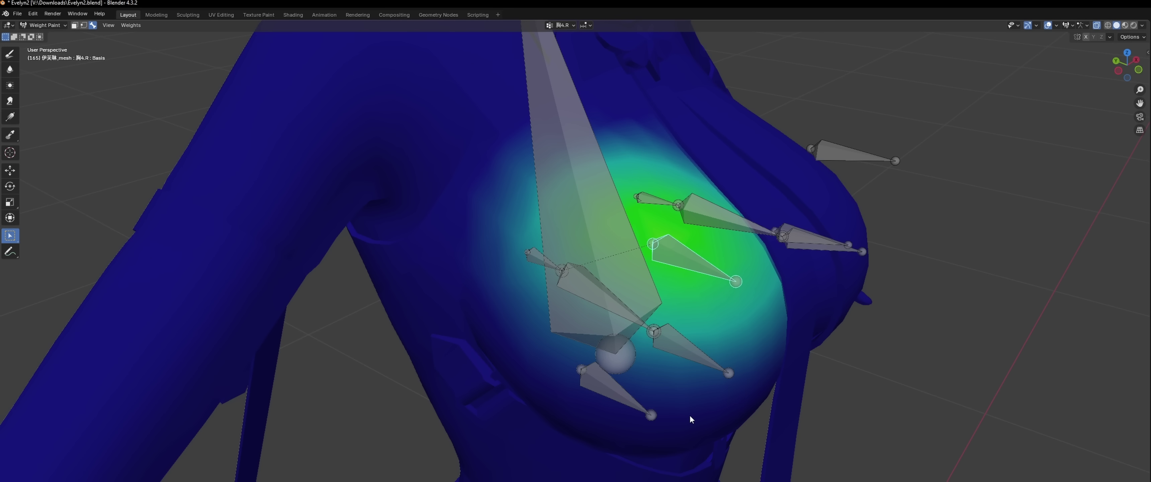
left_click(614, 400)
left_click(700, 260, "shift")
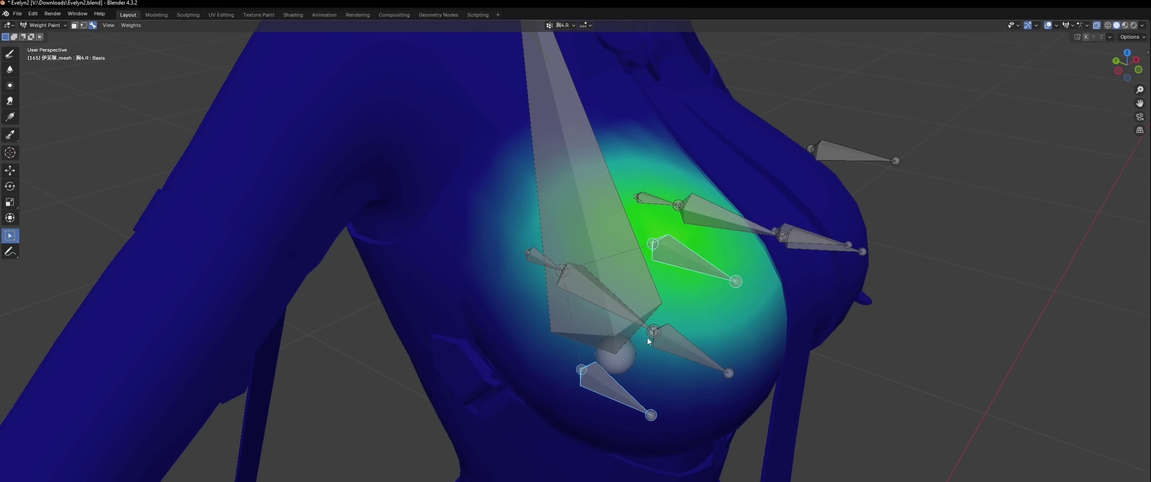
Step: Compare the weights of the base bone 胸1.R with those of the upper bone 胸4.R and outer side bone 胸5.R
left_click(625, 313)
left_click(609, 388)
left_click(543, 261)
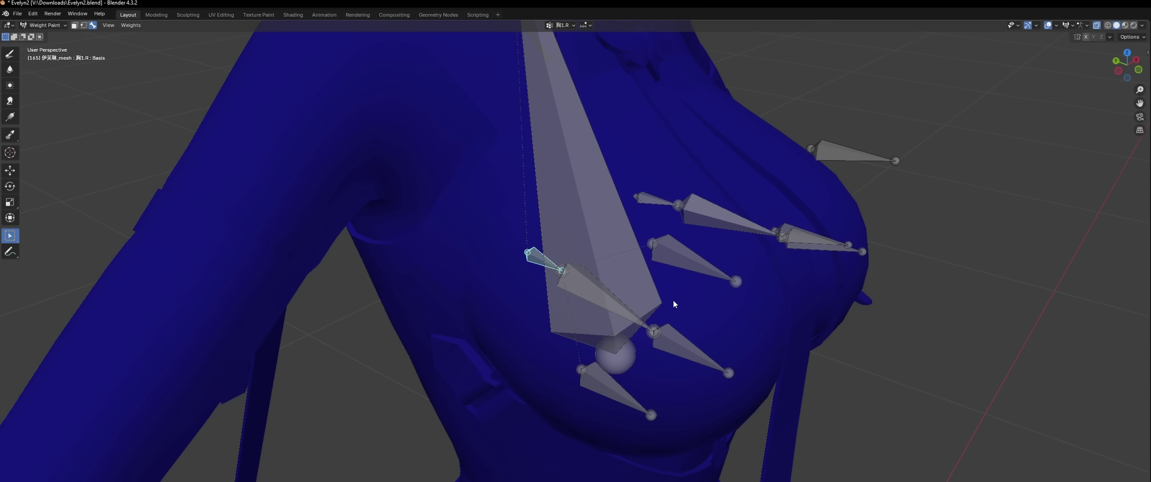
middle_click_drag(675, 304, 620, 264)
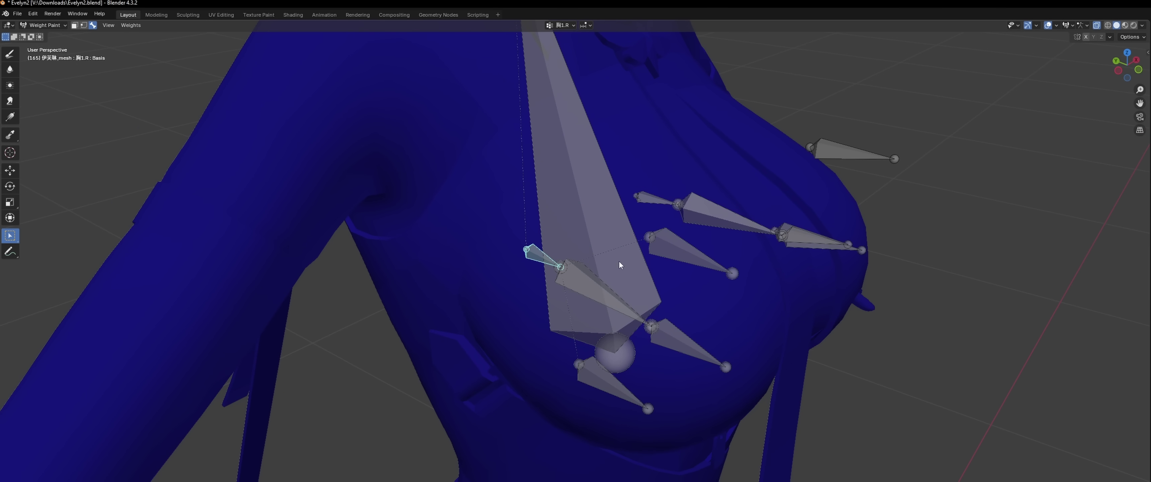
left_click(666, 254)
left_click(618, 390, "shift")
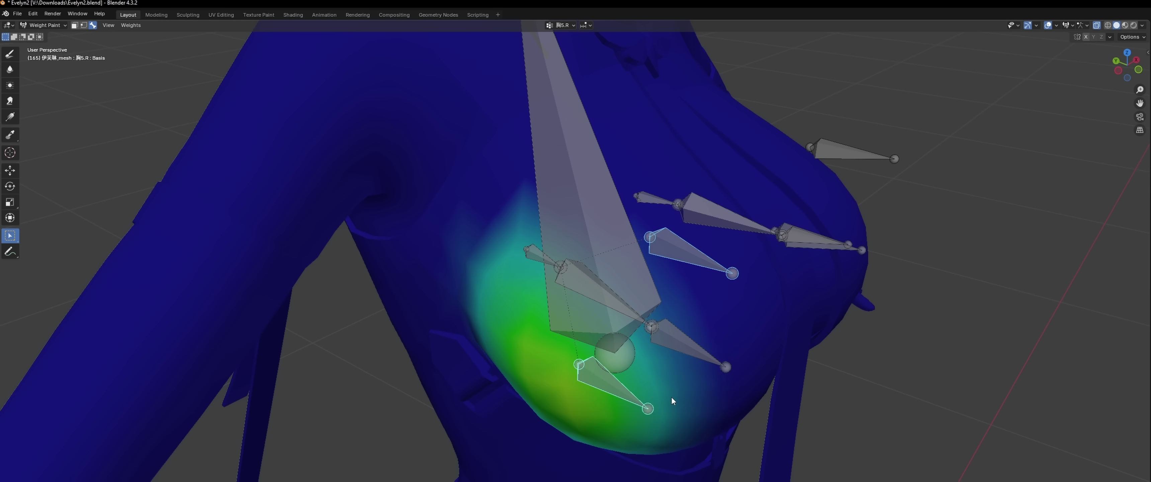
left_click(577, 215)
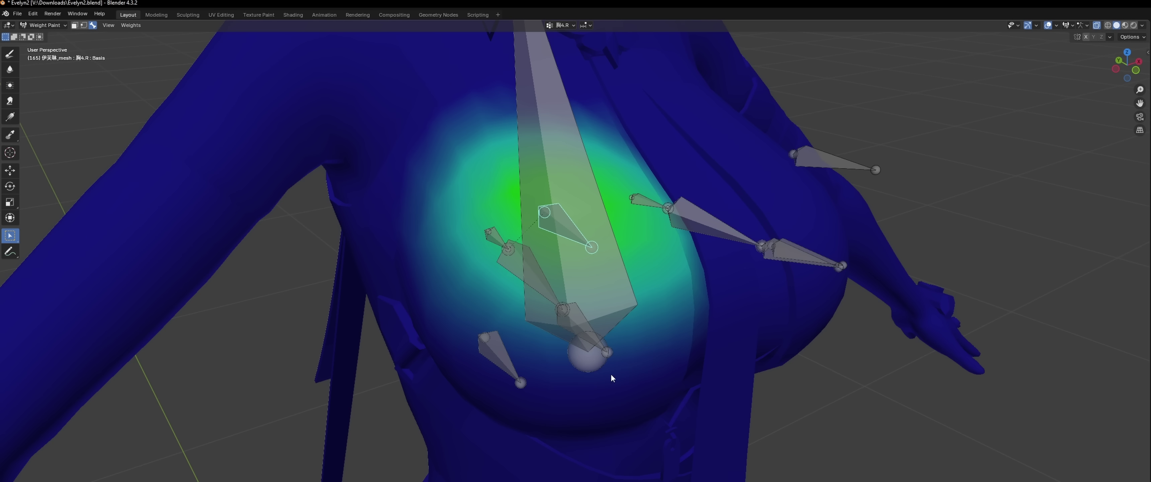
left_click(507, 355, "shift")
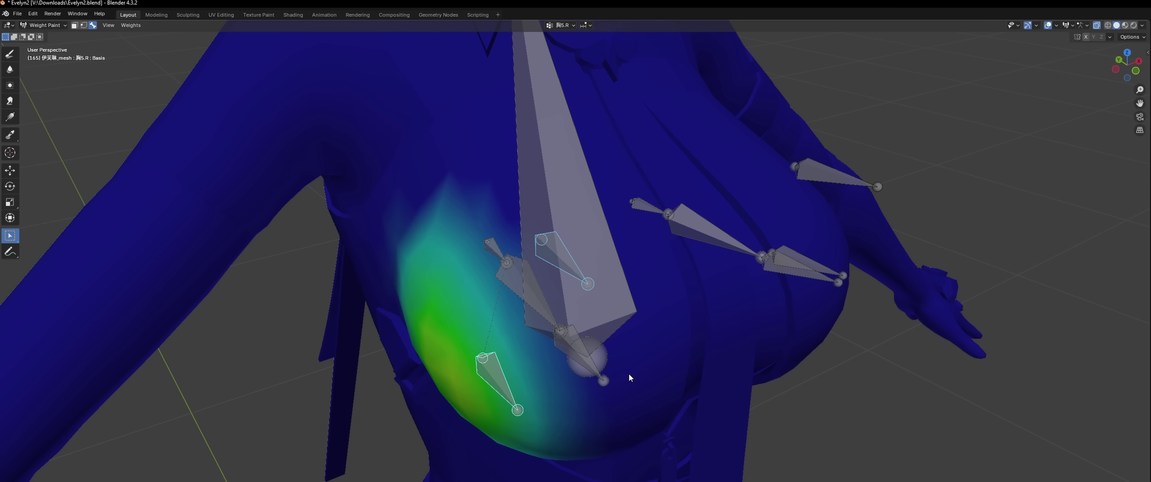
Step: Examine the right breast weights of bones 胸2.R, 胸5.R and the front bone 胸3.R one after another
left_click(520, 298)
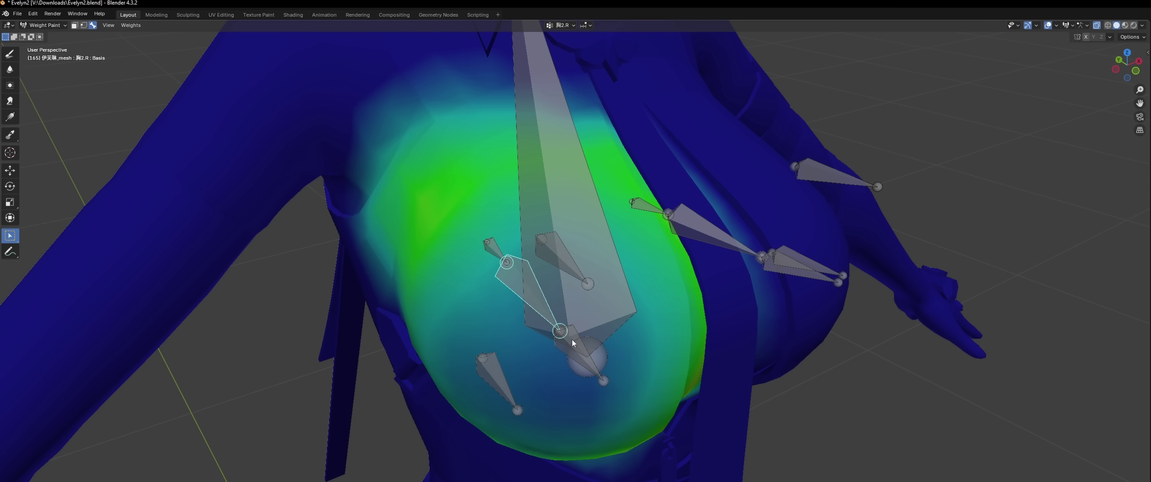
left_click(579, 350)
left_click(545, 315)
scroll(594, 359, "down", 1)
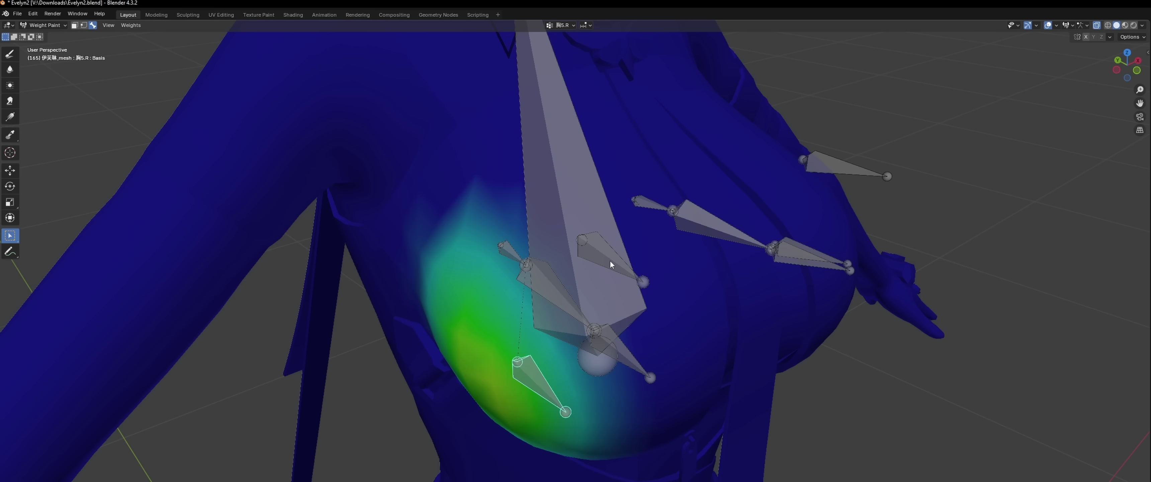
left_click(610, 260)
left_click(619, 346)
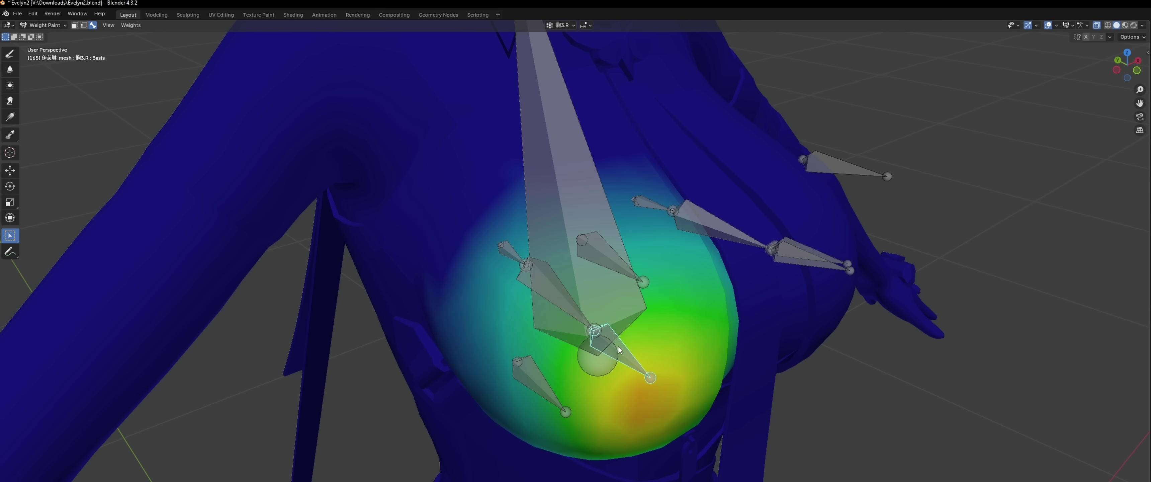
Step: Select the upper-body bone 上半身2 to examine its weights around the chest, and recheck the upper and outer side bones
left_click(561, 300)
left_click(573, 309)
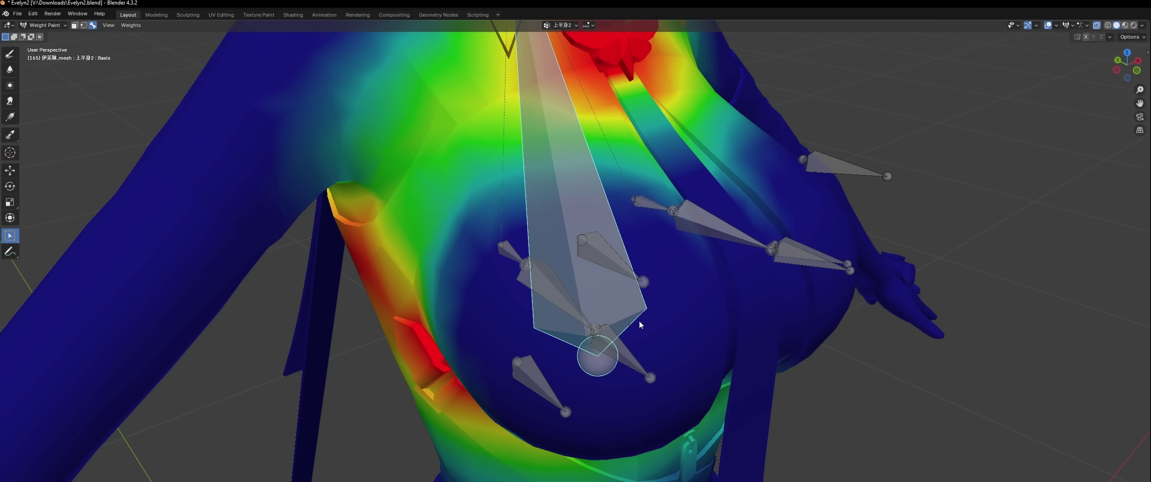
left_click(605, 257)
left_click(524, 388)
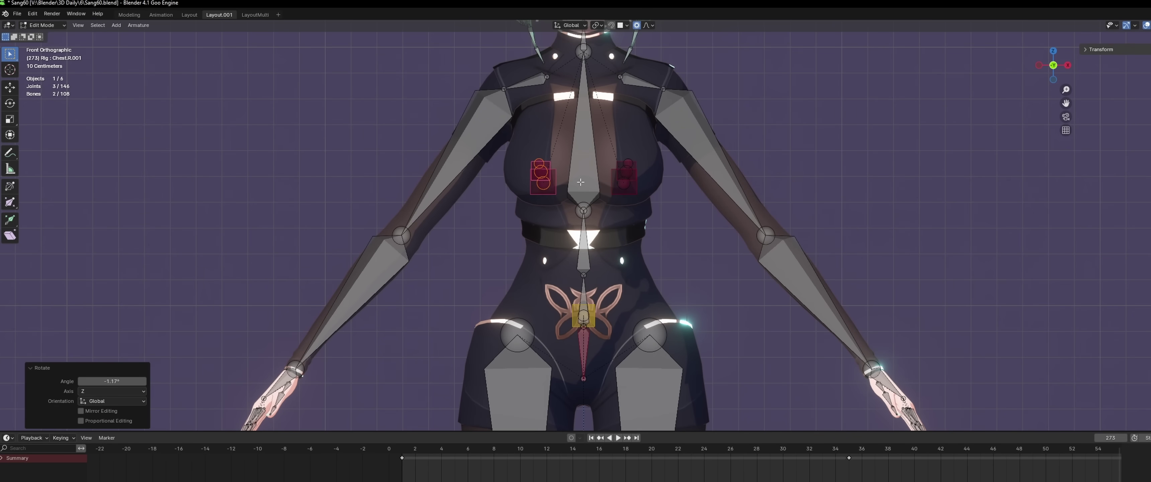
Step: In the Sang60 file, duplicate the right base chest bone and place the copy about 0.175 m higher in front view
middle_click_drag(545, 187, 545, 226)
left_click(545, 226)
left_click(1053, 72)
scroll(541, 191, "up", 2)
key("alt+a")
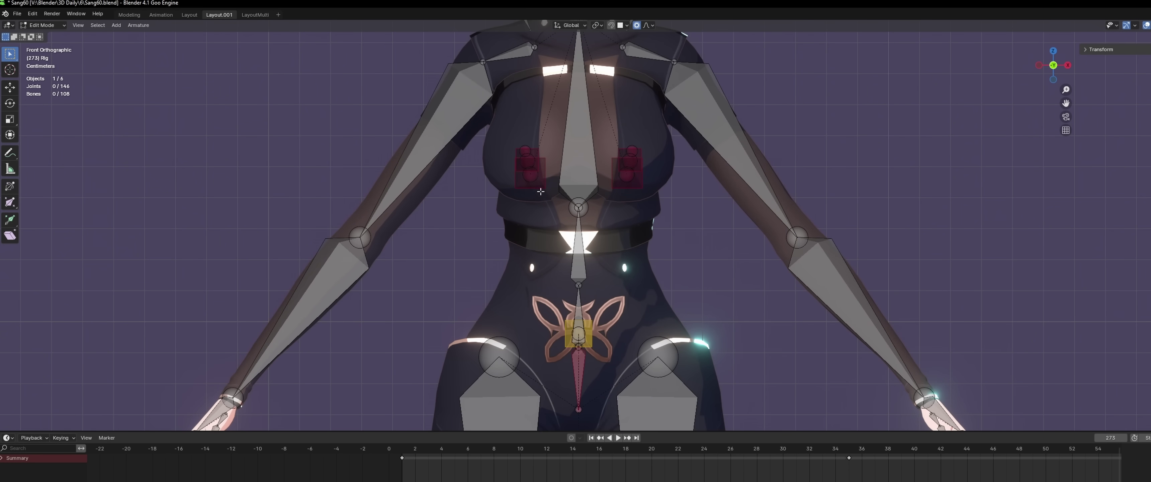
key("shift+d")
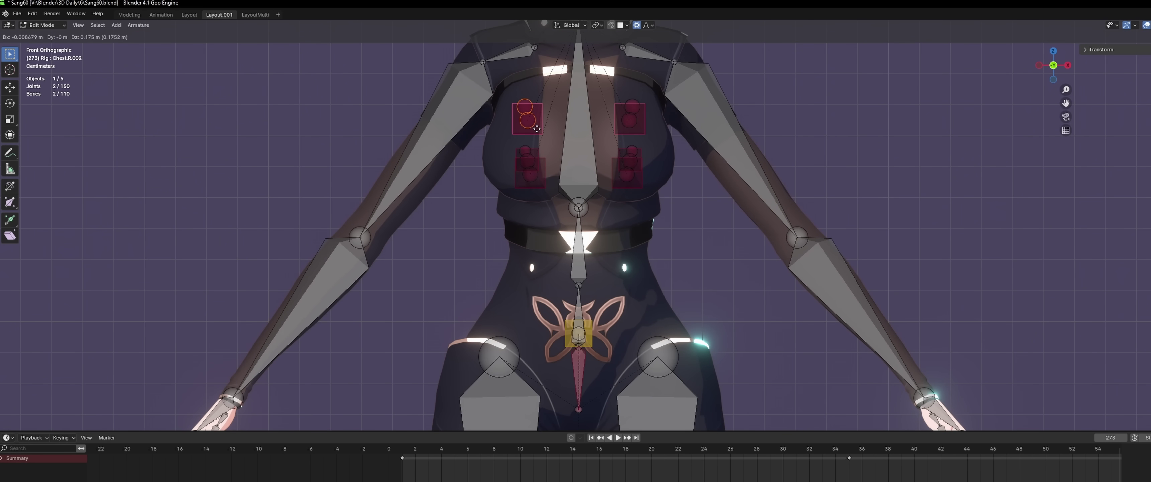
left_click(537, 128)
Step: In side view, move the copied bone about 0.38 m forward into the upper breast, scale it to about half and lower it about 0.02 m
key("ctrl+KP_3")
key("s")
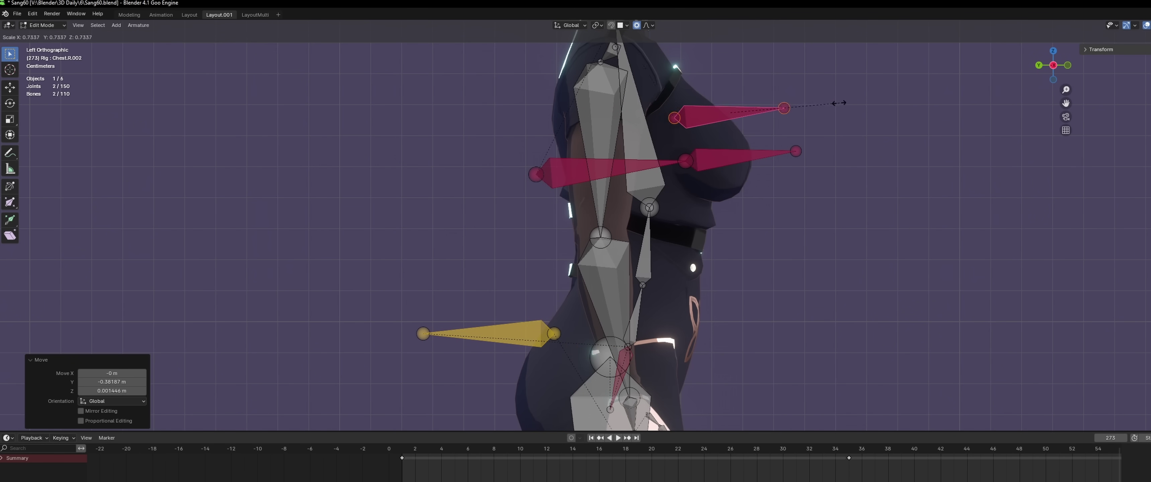
left_click(800, 107)
key("g")
left_click(802, 113)
key("r")
right_click(812, 113)
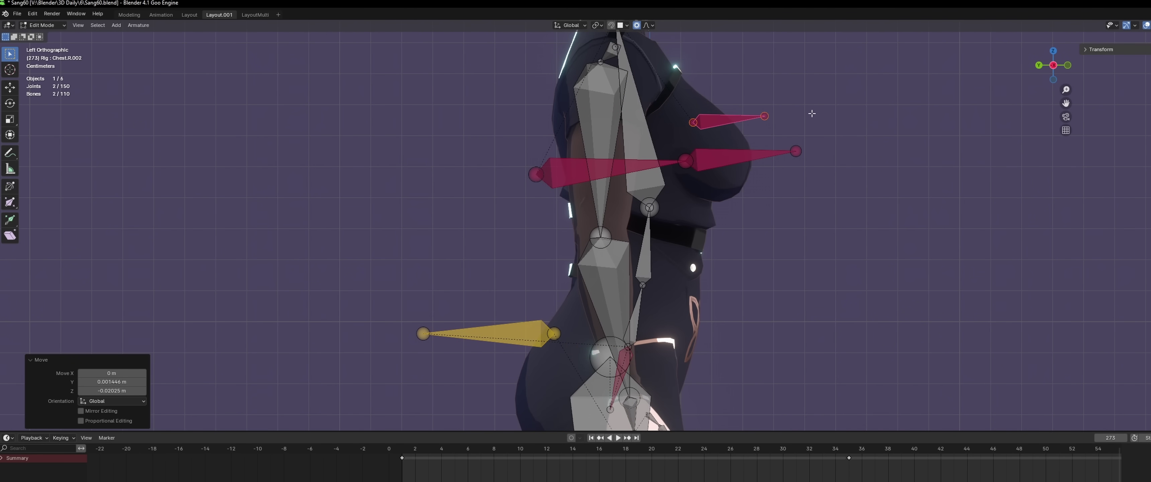
Step: Duplicate the small upper bone to the outer side of the right breast and adjust its depth and height in side view
left_click(1069, 67)
key("shift+d")
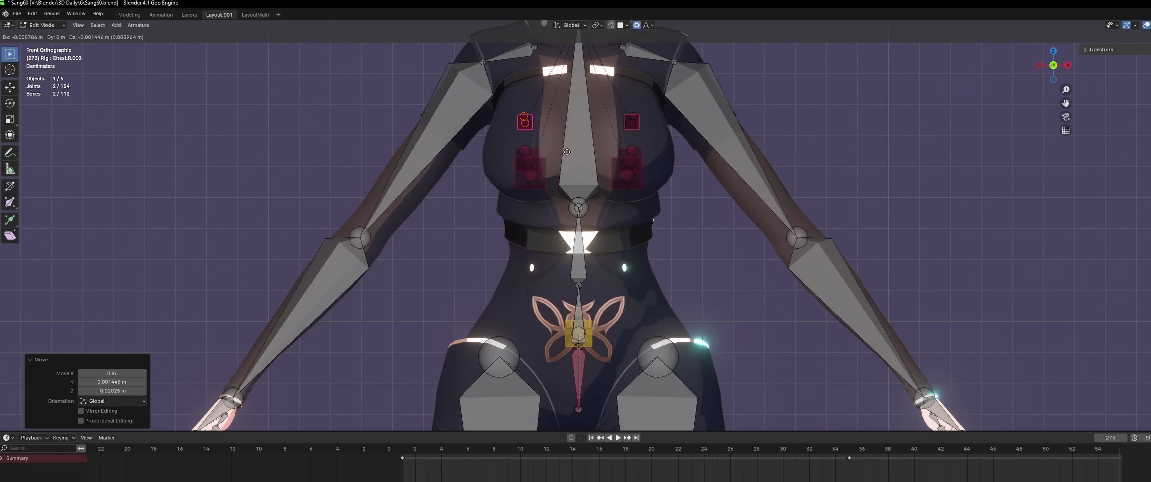
left_click(584, 187)
left_click(1039, 66)
key("g")
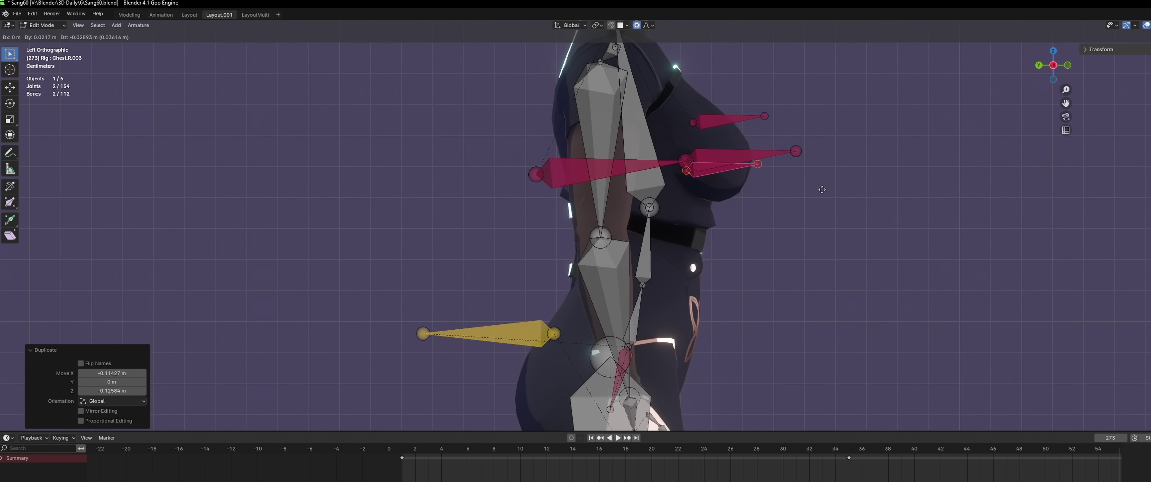
left_click(816, 170)
Step: Check the outer side bone's placement from the front and rotate it to angle outward from the breast
left_click(1068, 66)
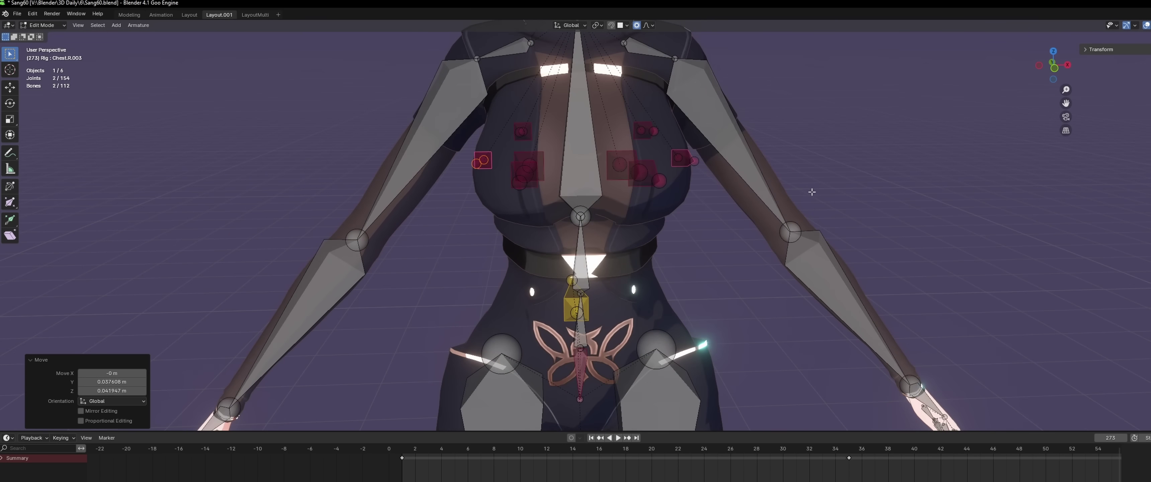
left_click(1067, 67)
left_click(1054, 66)
left_click(1067, 66)
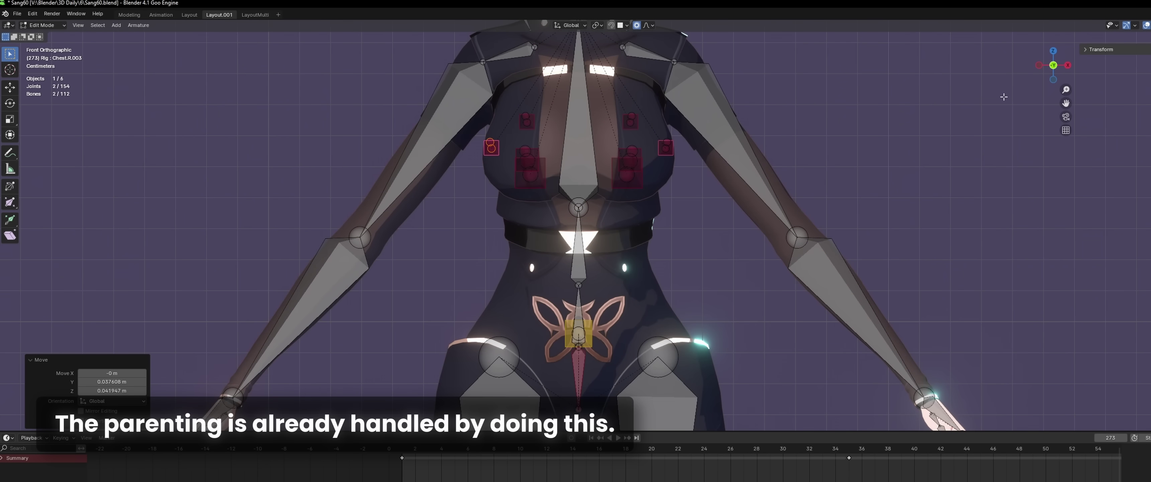
scroll(621, 240, "up", 1)
scroll(621, 240, "down", 1)
middle_click_drag(621, 240, 641, 273)
key("r")
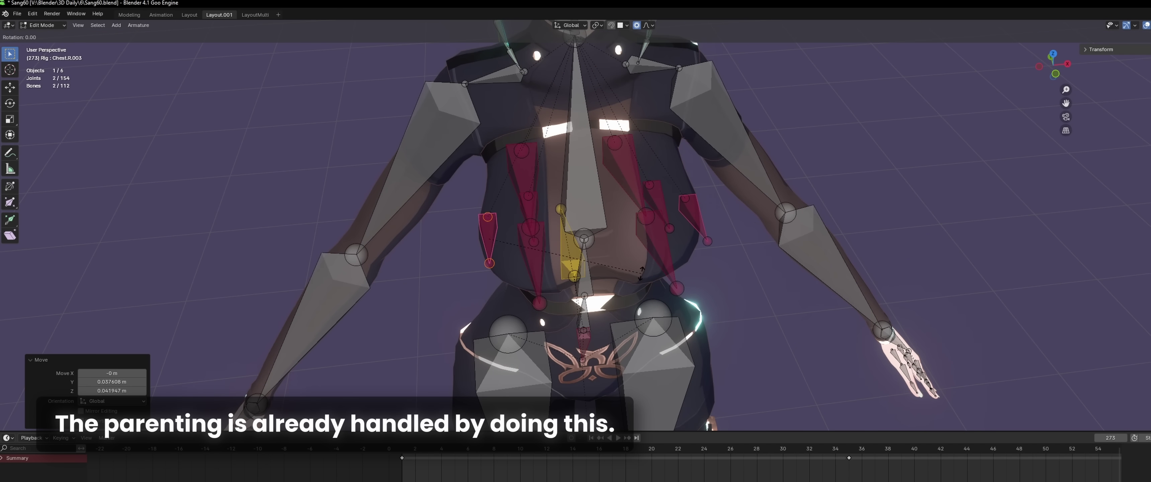
left_click(542, 258)
Step: Select the upper breast bone Chest.R.002 and rotate it about -5.4° in side view
middle_click_drag(542, 258, 661, 228)
left_click(740, 128)
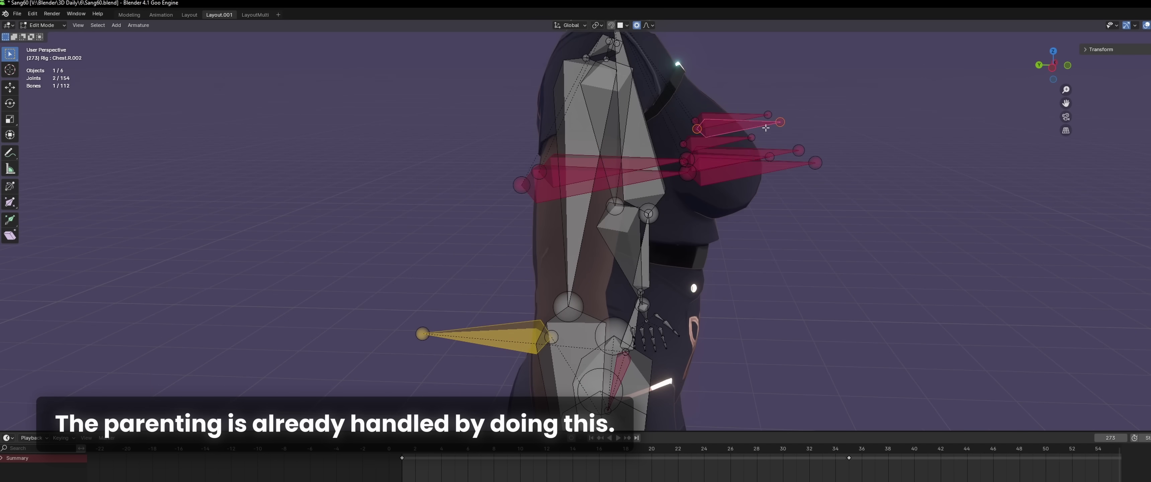
middle_click_drag(739, 127, 755, 121)
left_click(1053, 66)
key("r")
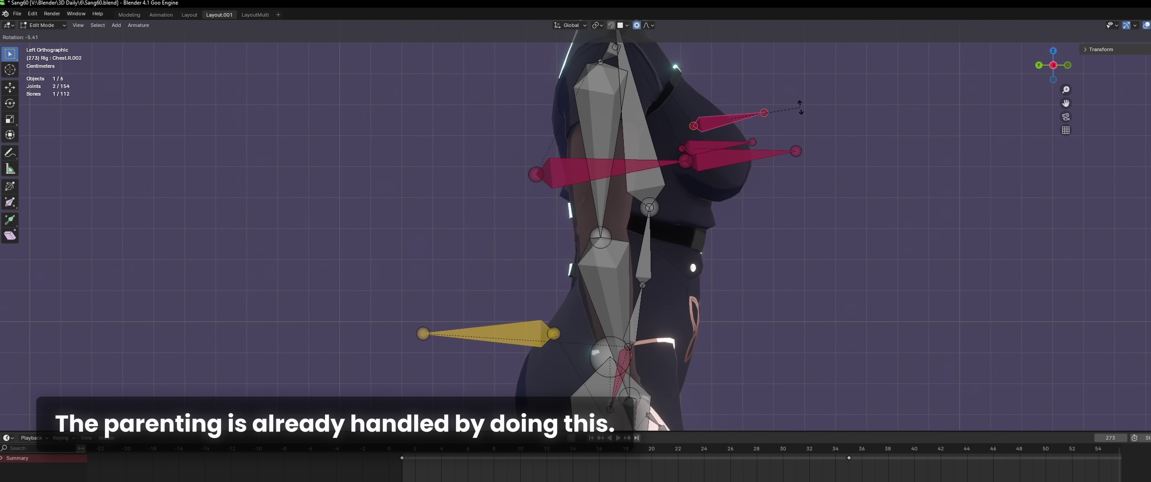
left_click(799, 107)
left_click(841, 140)
middle_click_drag(800, 152, 705, 176)
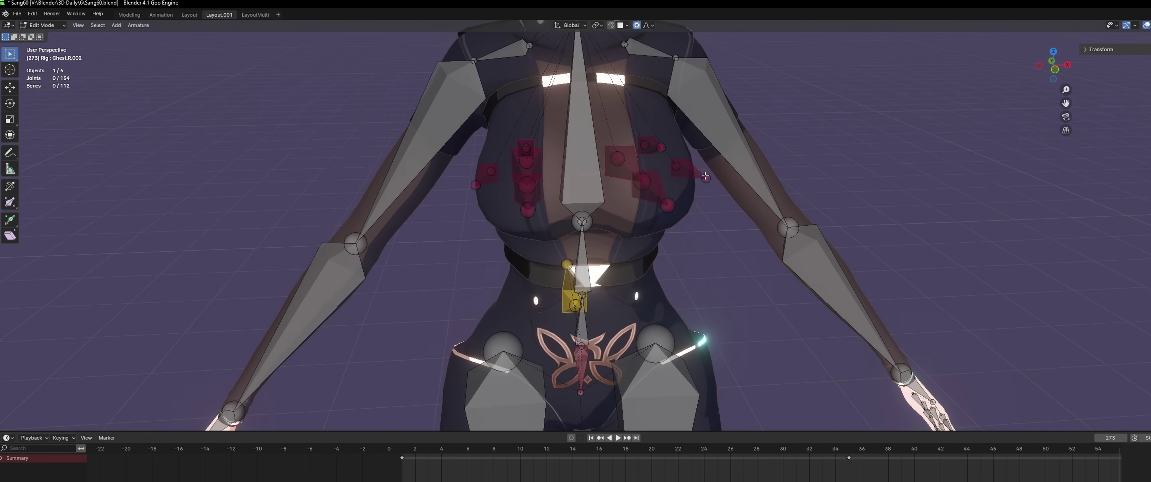
Step: Weight-paint the top of the breast for Chest.R.002 at weight 0.450 and check the mirrored bone Chest.L.002
key("Tab")
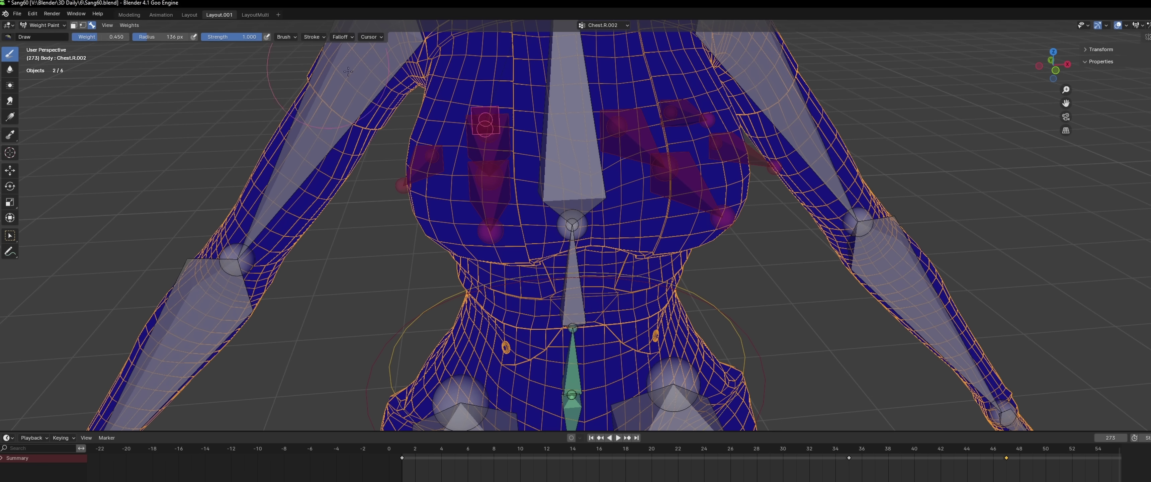
middle_click_drag(348, 72, 353, 106)
left_click(493, 175)
middle_click_drag(495, 173, 497, 155)
left_click(674, 95, "alt")
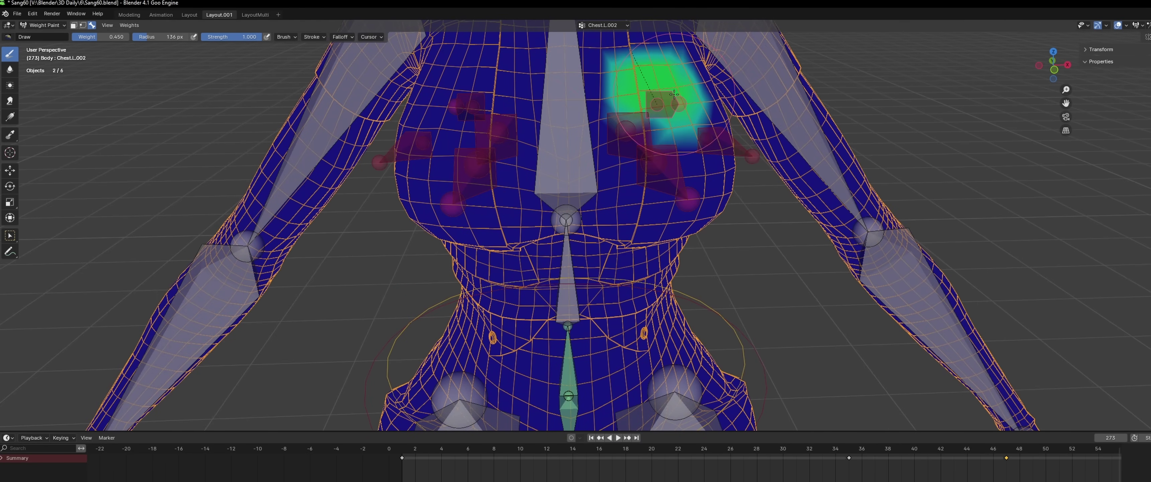
Step: Reselect Chest.R.002 and soften its painted weights with the Blur brush at strength 1.000
middle_click_drag(650, 152, 527, 205)
left_click(526, 204, "ctrl")
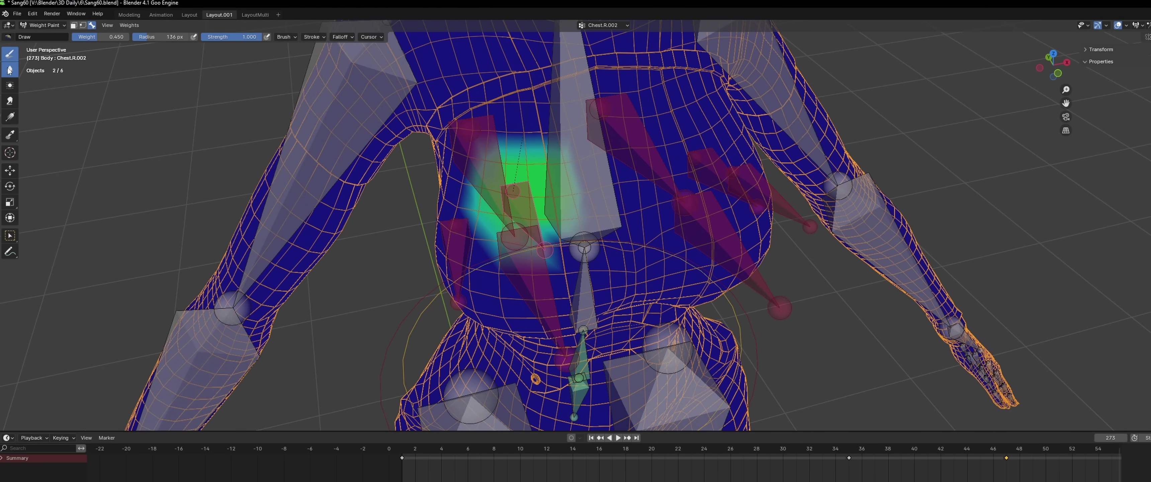
middle_click_drag(546, 132, 499, 94)
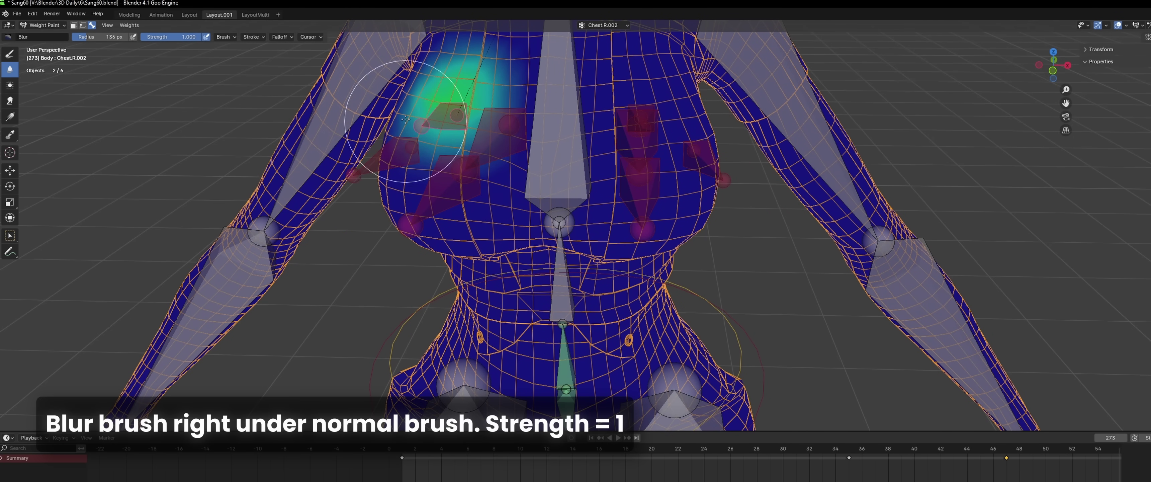
mouse_move(645, 109)
middle_mouse_down()
mouse_move(744, 117)
mouse_move(635, 116)
middle_mouse_up()
Step: Select the outer side bone Chest.R.003 and paint its weights on the outer side of the right breast with the Draw brush
left_click(431, 175, "alt")
middle_click_drag(431, 174, 449, 175)
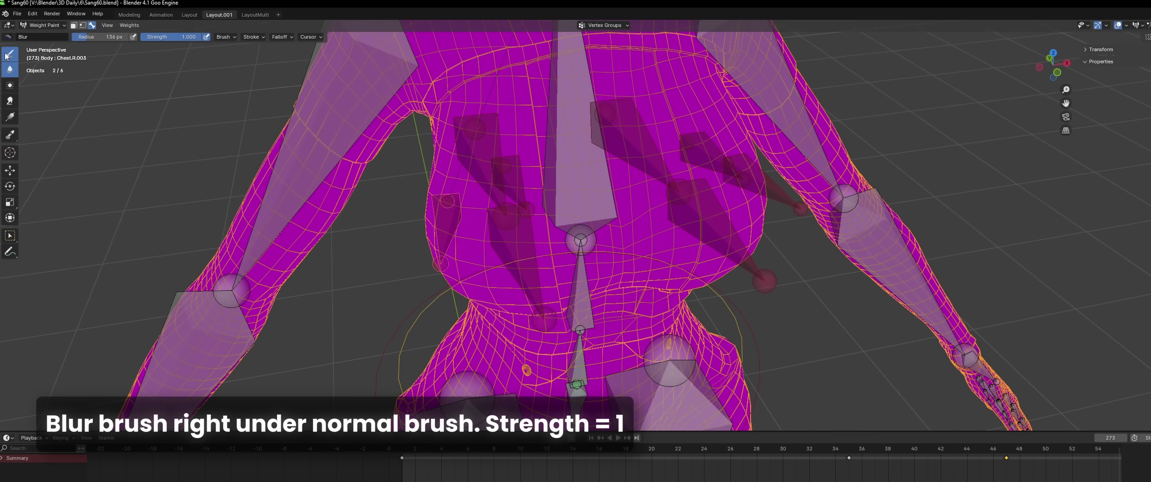
left_click(9, 55)
middle_click_drag(491, 143, 614, 140)
left_click_drag(613, 139, 615, 130)
mouse_move(615, 129)
middle_mouse_down()
mouse_move(617, 115)
mouse_move(603, 134)
middle_mouse_up()
Step: Smooth the weights of Chest.R.003 on the outer side of the breast with the Blur brush
left_click(10, 69)
middle_click_drag(496, 83, 540, 78)
mouse_move(687, 177)
middle_mouse_down()
mouse_move(678, 142)
mouse_move(621, 154)
mouse_move(727, 131)
mouse_move(655, 98)
middle_mouse_up()
Step: Hide the bones to examine the side weights of Chest.R.003 on the mesh, and show the bones again
left_click(1126, 25)
left_click(1131, 125)
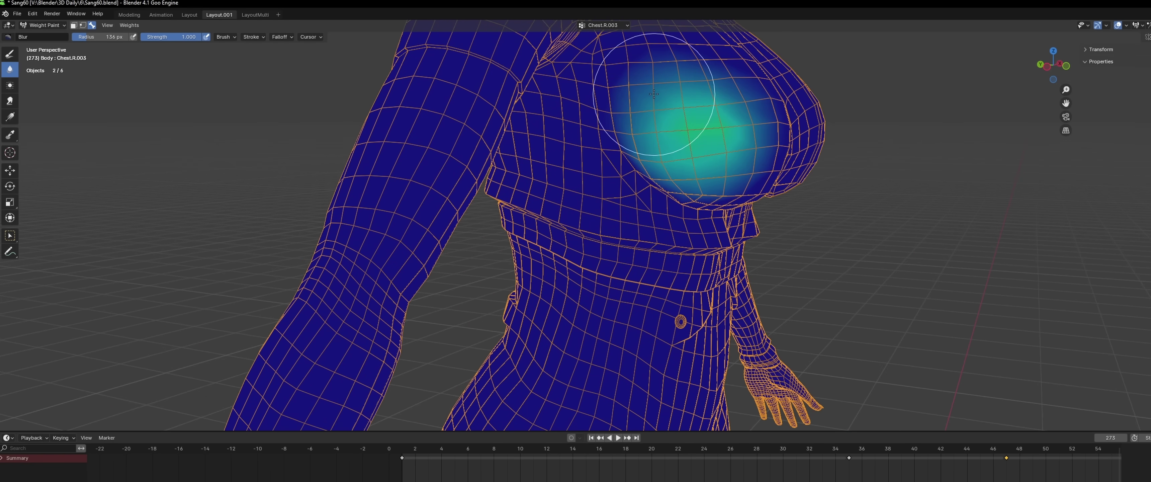
middle_click_drag(733, 100, 634, 174)
scroll(666, 134, "down", 2)
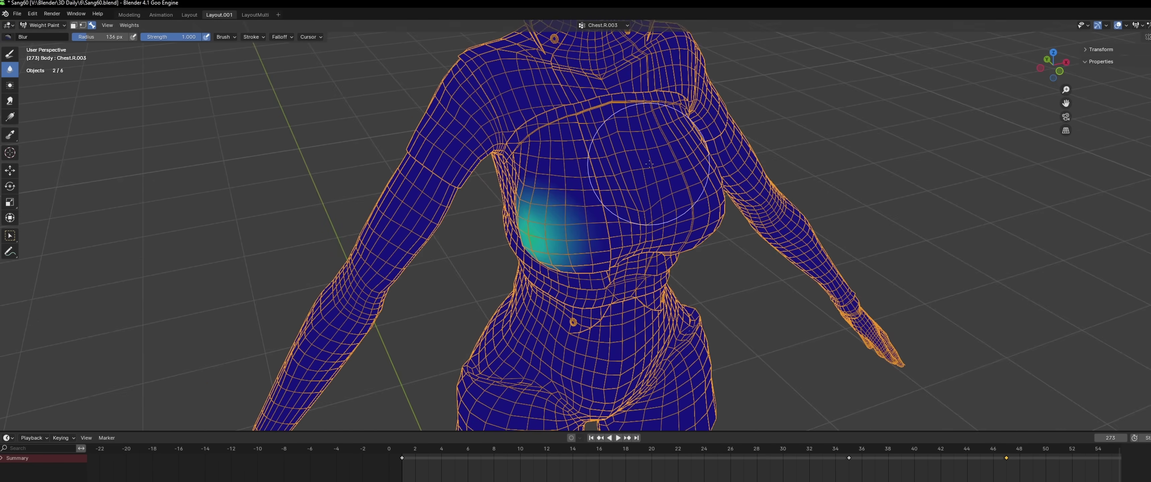
left_click(1126, 25)
left_click(1131, 125)
Step: Compare the finished weights of Chest.R.001, Spine.002, Chest.R.002, Chest.L.002 and Chest.L.003
left_click(540, 188, "alt")
middle_click_drag(541, 188, 514, 187)
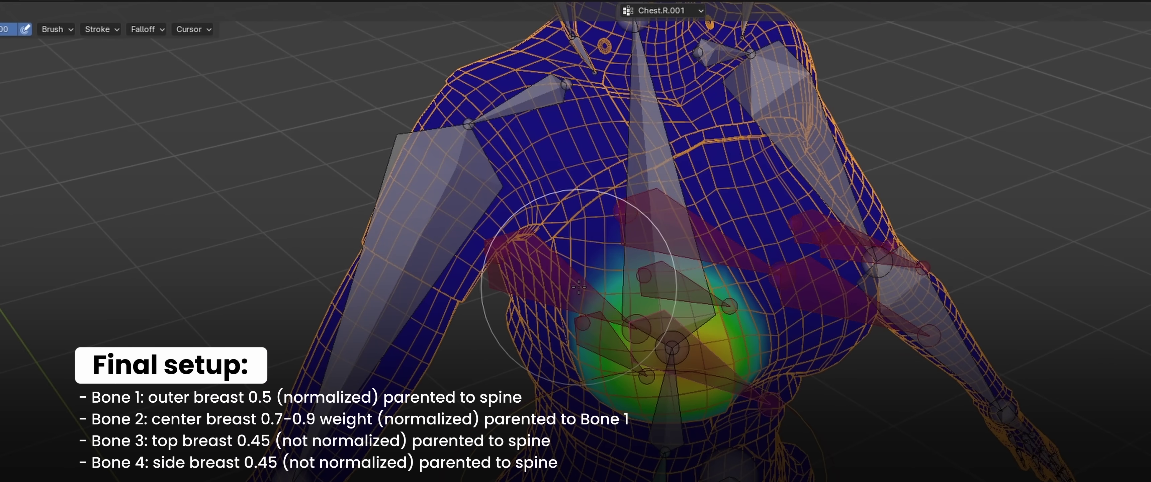
left_click(697, 347, "alt")
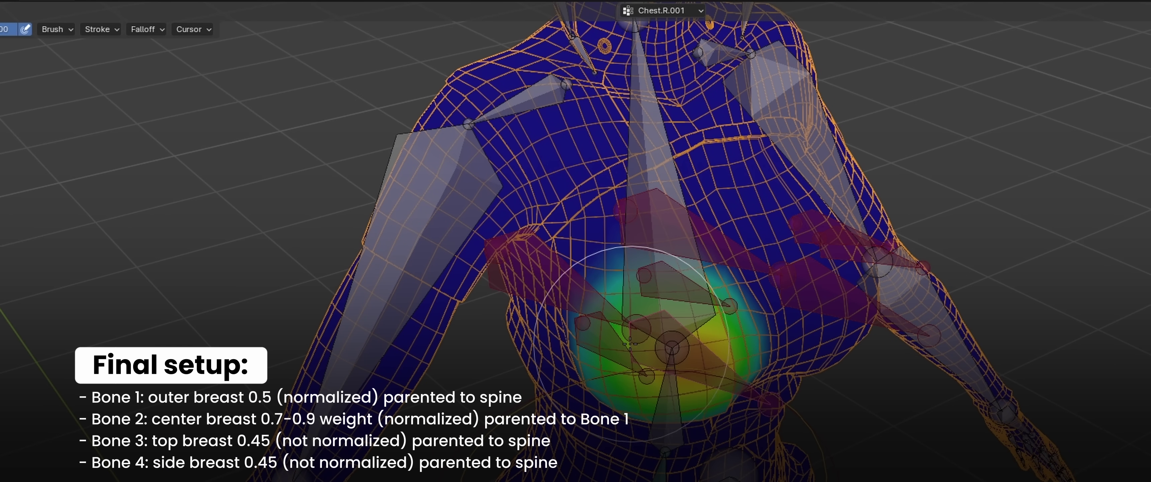
left_click(609, 339, "alt")
left_click(672, 236, "ctrl")
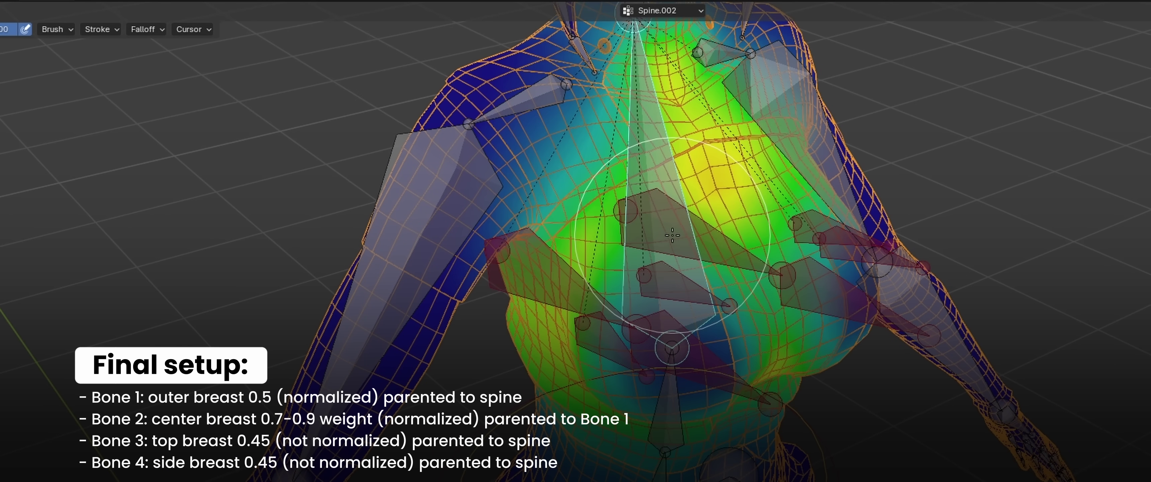
left_click(668, 279, "ctrl")
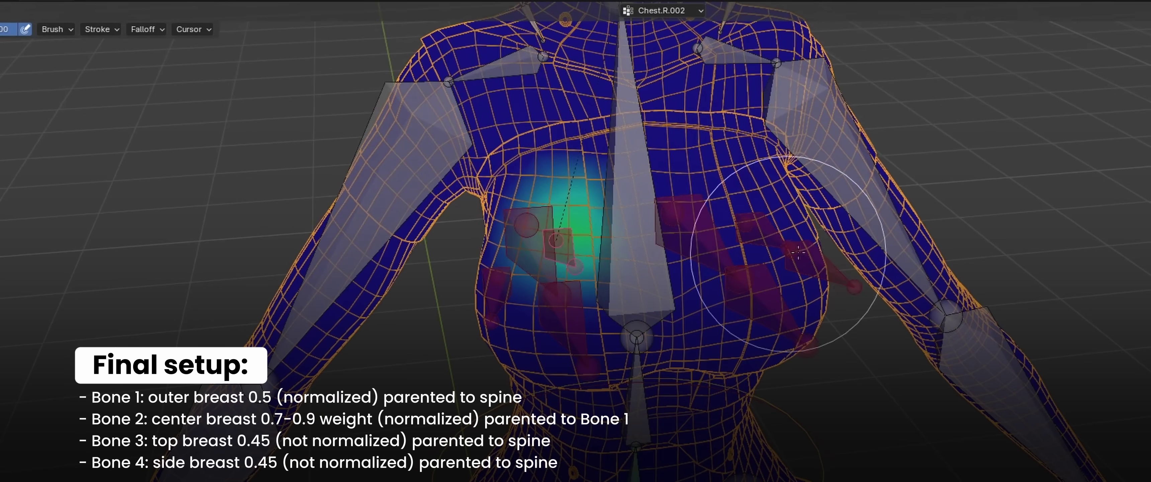
left_click(775, 233, "ctrl")
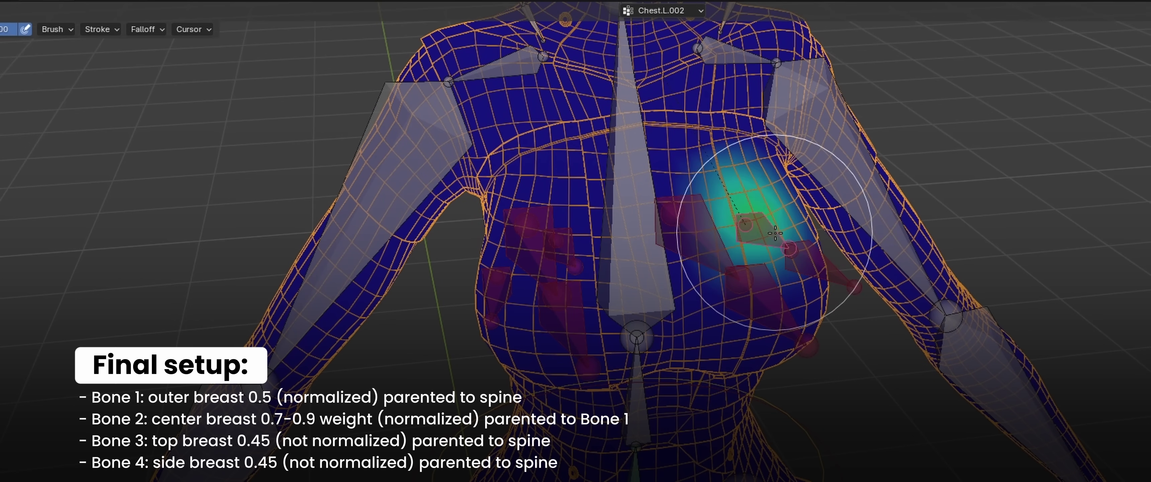
left_click(806, 265, "ctrl")
Step: Switch the body mesh from weight painting back to Object Mode
mouse_move(858, 264)
middle_mouse_down()
mouse_move(759, 261)
mouse_move(871, 258)
middle_mouse_up()
key("ctrl+Tab")
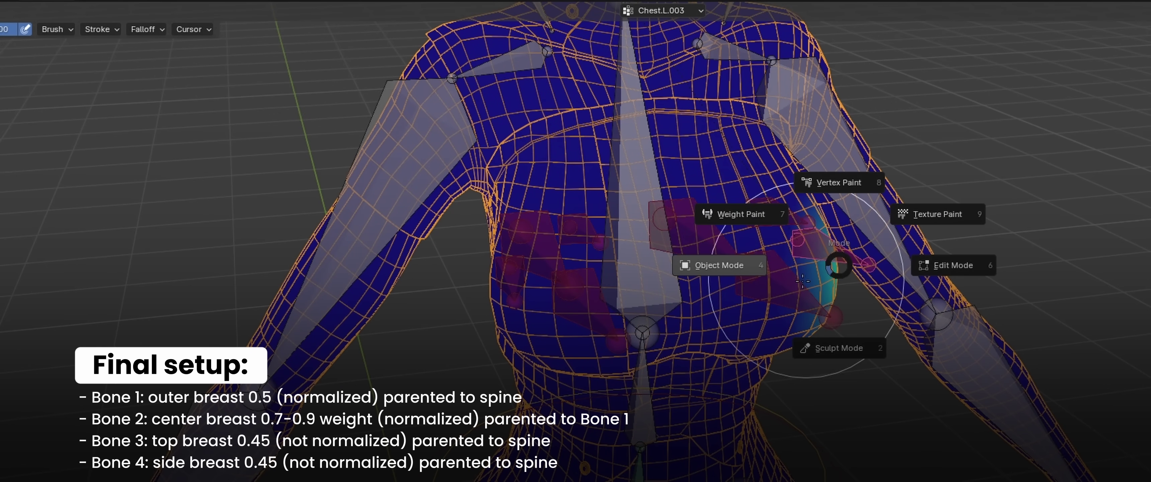
left_click(729, 265)
scroll(728, 268, "down", 3)
scroll(687, 301, "up", 3)
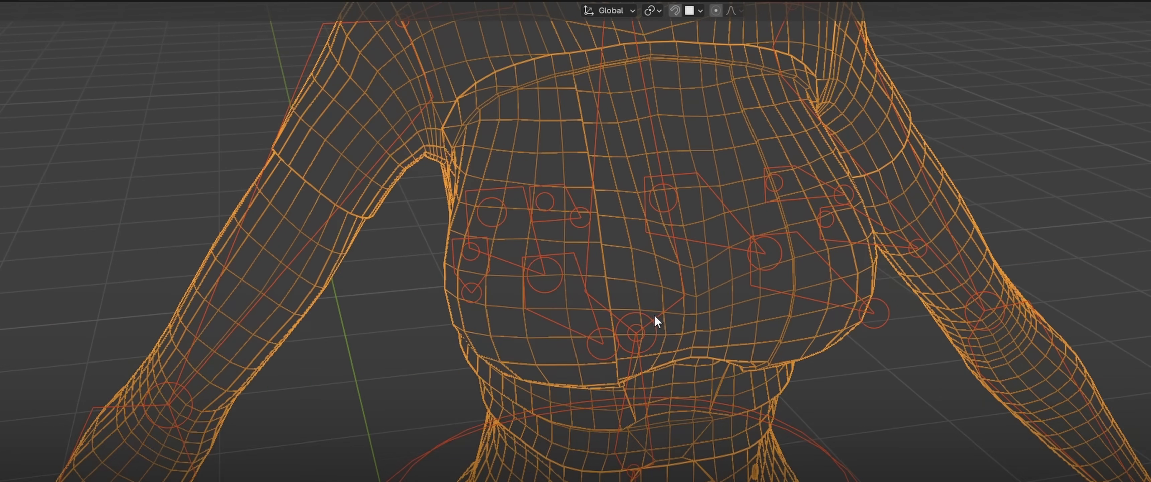
scroll(608, 308, "up", 3)
left_click(530, 216)
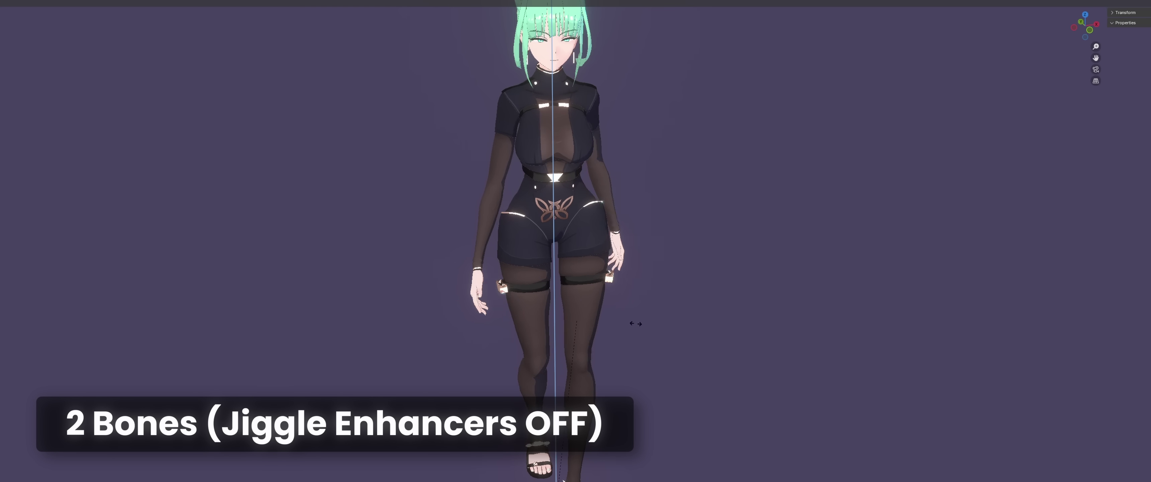
Step: Test the chest motion by rotating the Root control about the global Z axis while the walk animation plays
key("shift+alt+z")
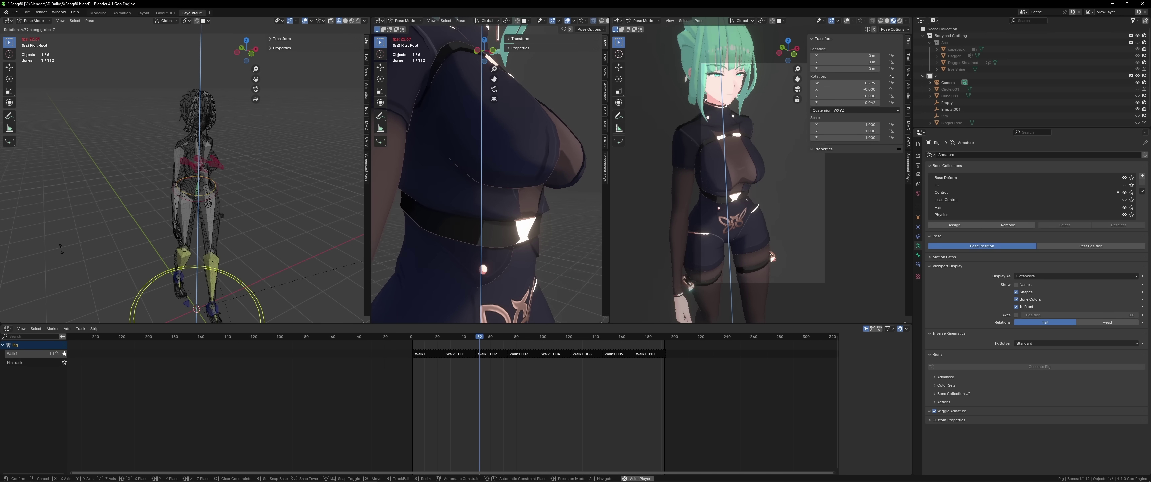
right_click(12, 253)
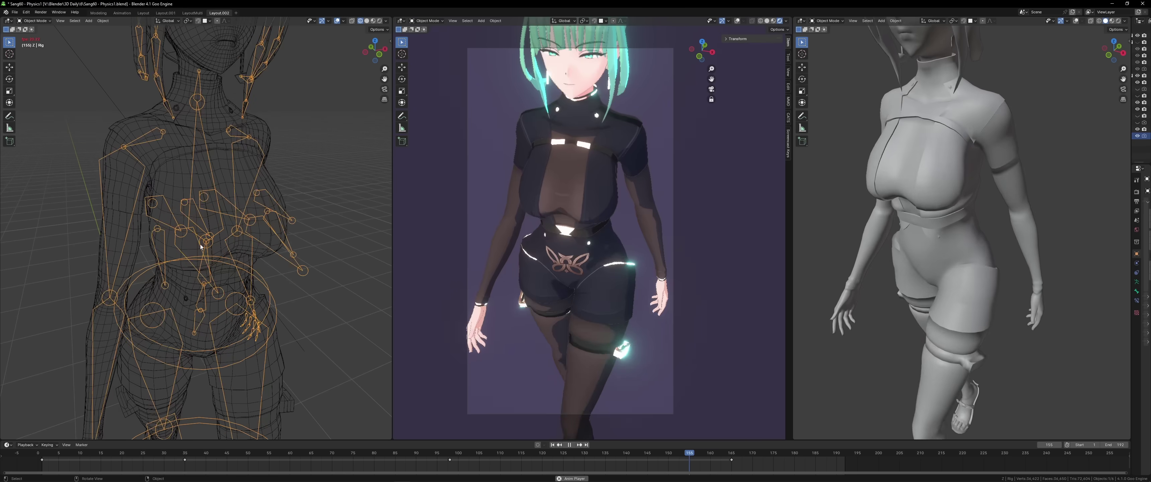